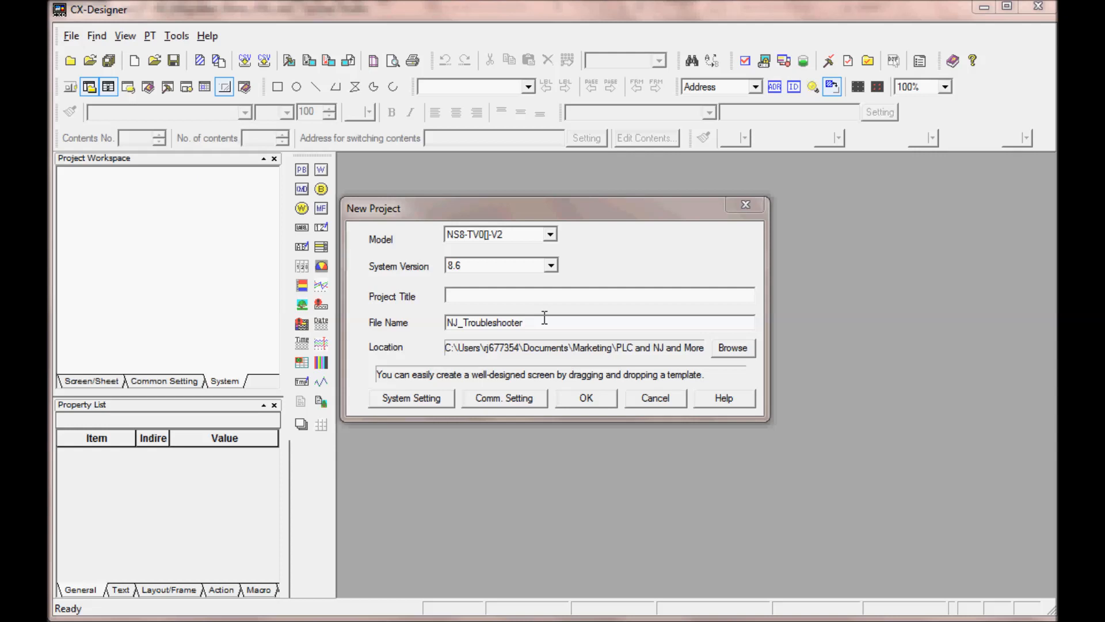
Step: Delete the SERIALA host from Serial Port A in the new project's communication settings
{"action": "left_click", "coordinate": [506, 400]}
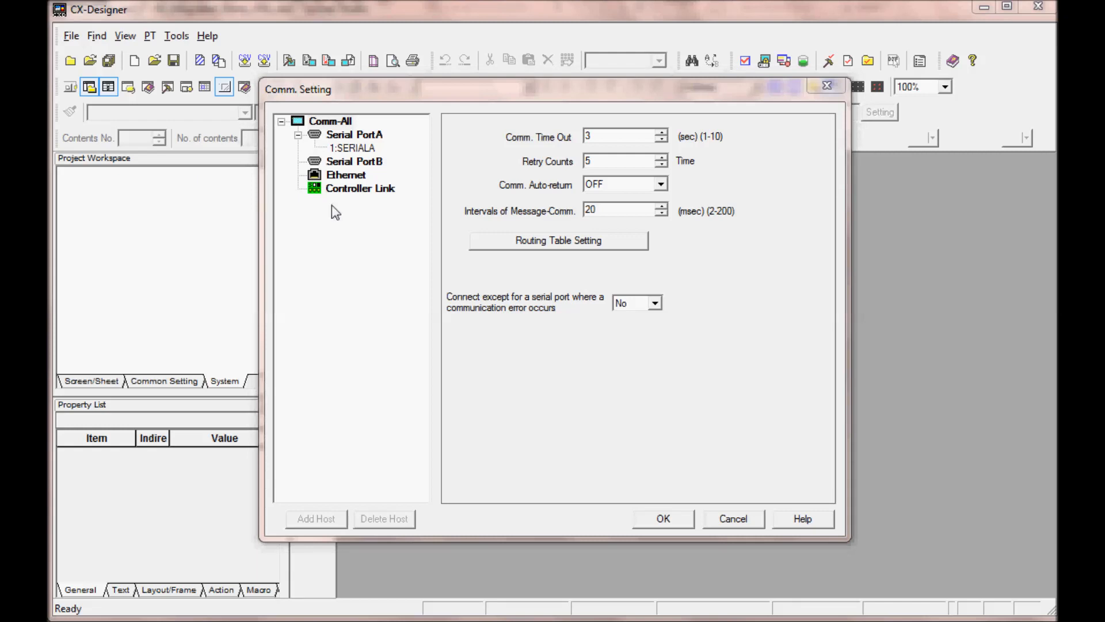
{"action": "left_click", "coordinate": [362, 137]}
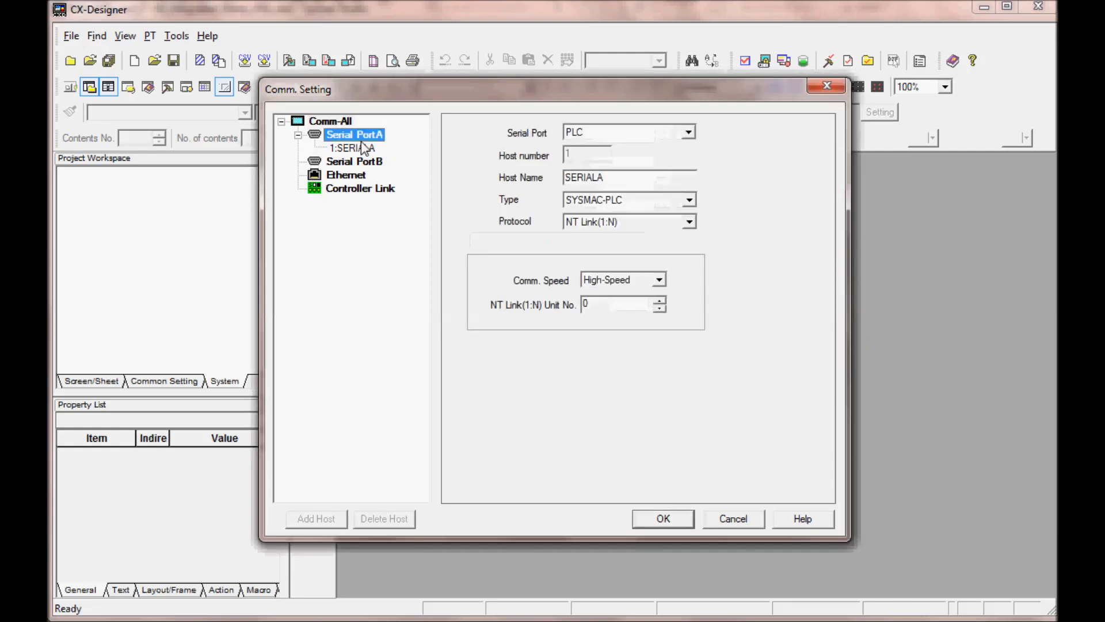
{"action": "left_click", "coordinate": [357, 148]}
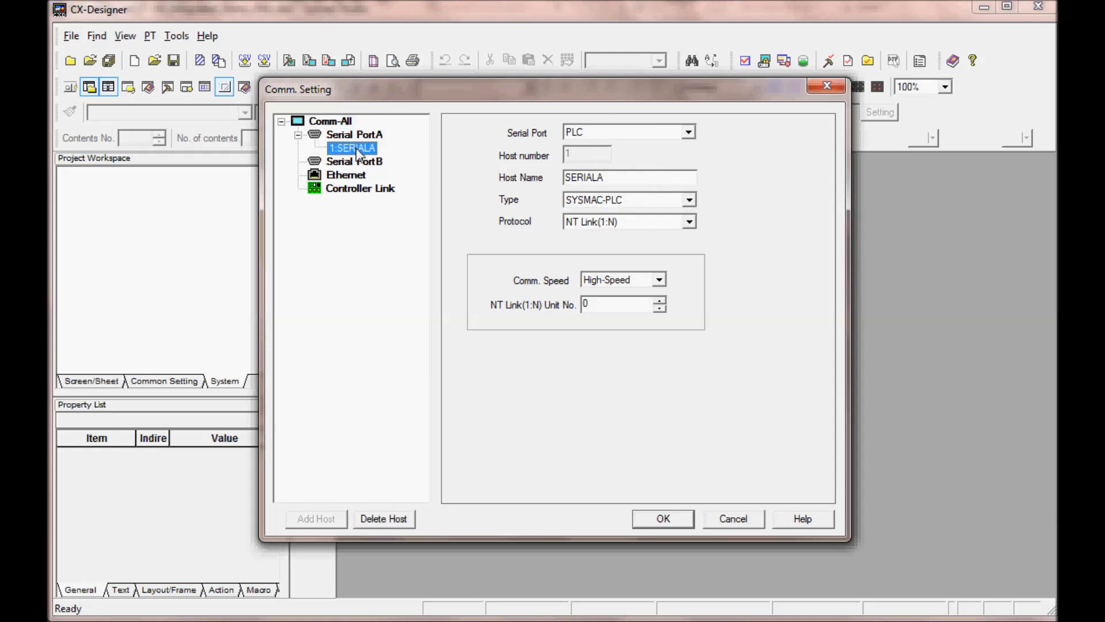
{"action": "left_click", "coordinate": [391, 519]}
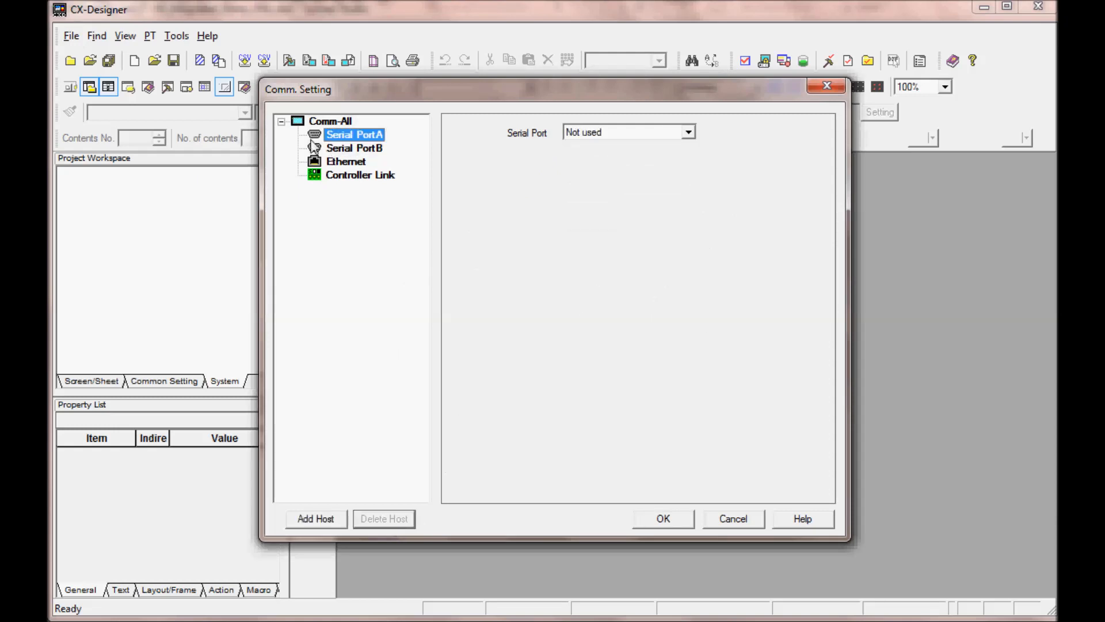
Step: Add an Ethernet host named NJ with host type SYSMAC-NJ
{"action": "left_click", "coordinate": [335, 163]}
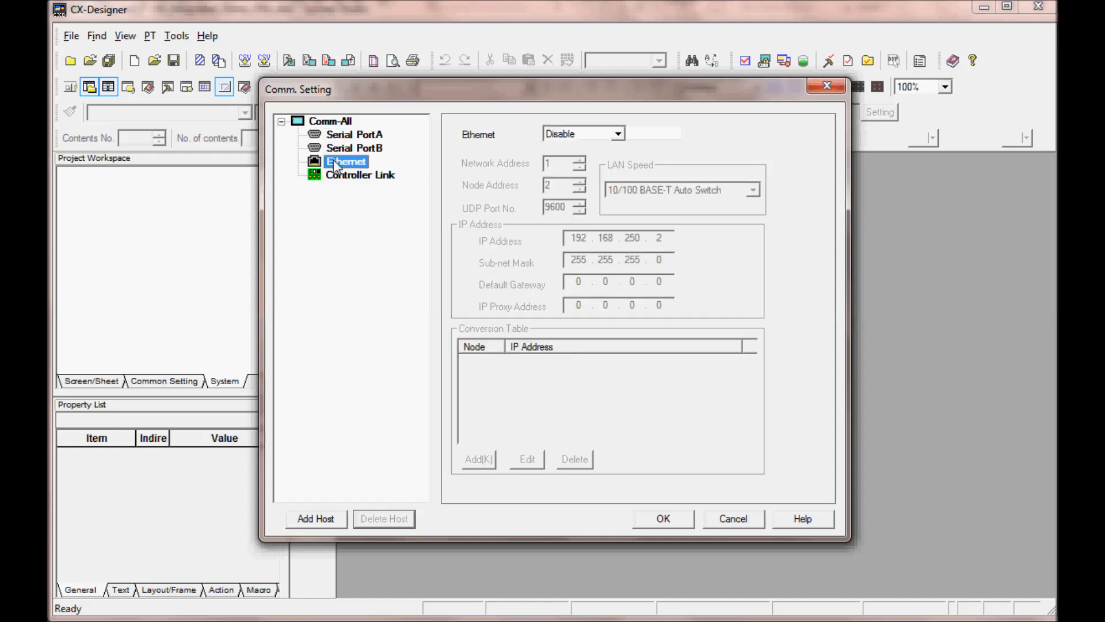
{"action": "left_click", "coordinate": [315, 519]}
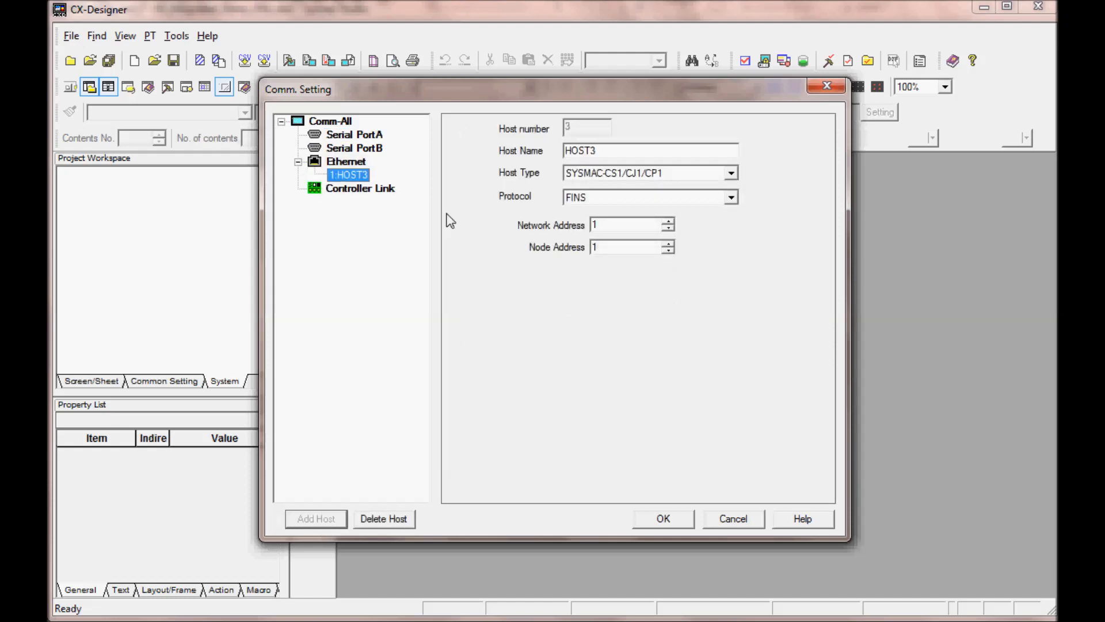
{"action": "double_click", "coordinate": [606, 151]}
{"action": "type", "text": "NJ"}
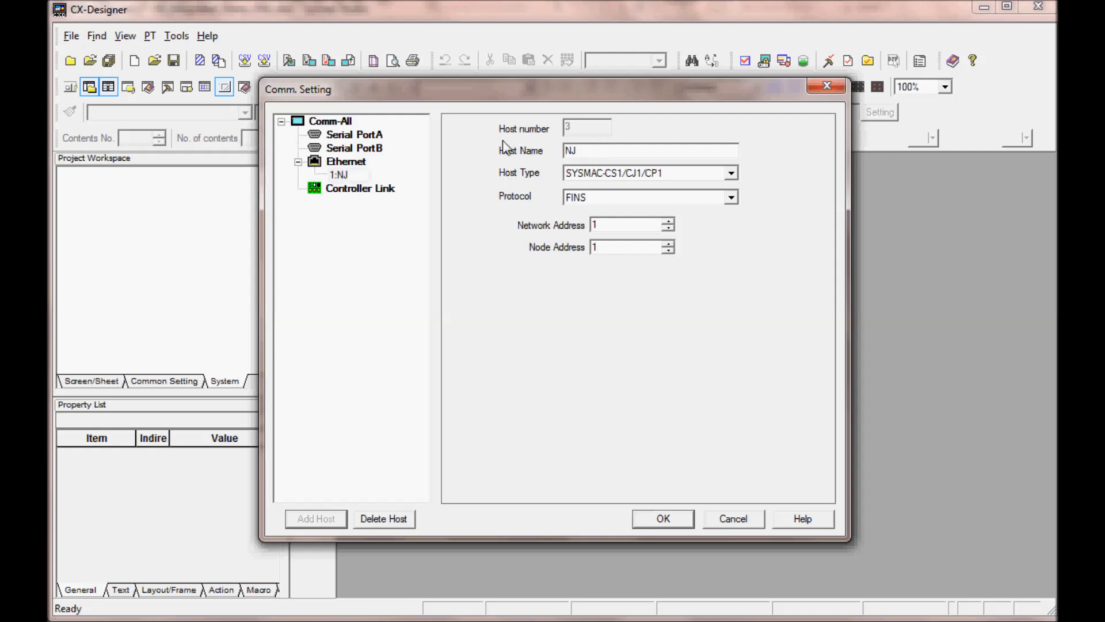
{"action": "left_click", "coordinate": [731, 174]}
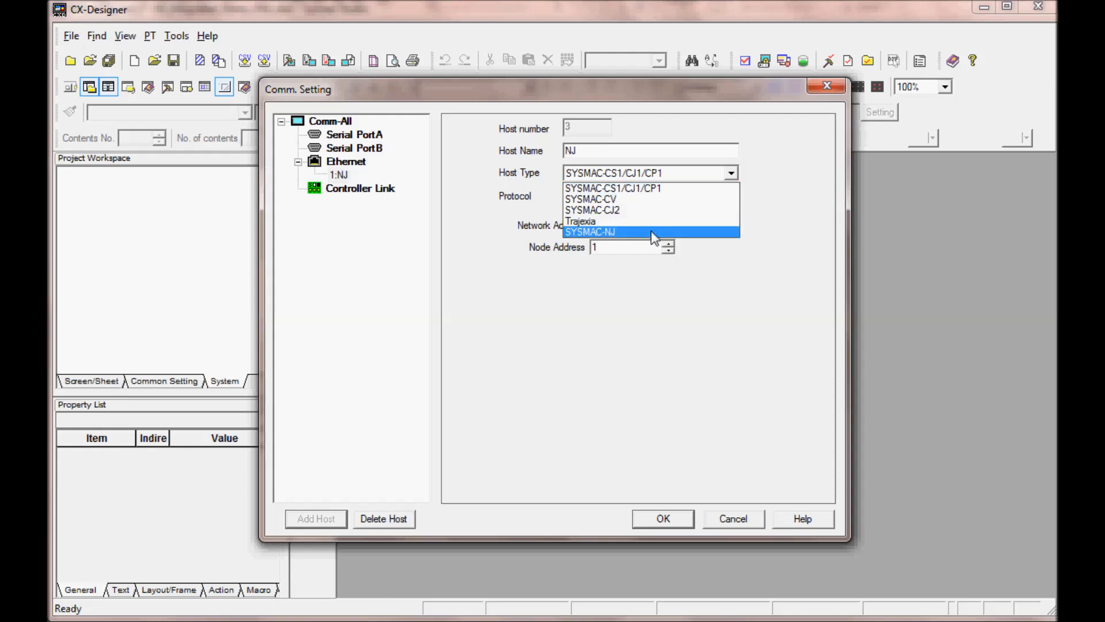
{"action": "left_click", "coordinate": [653, 231]}
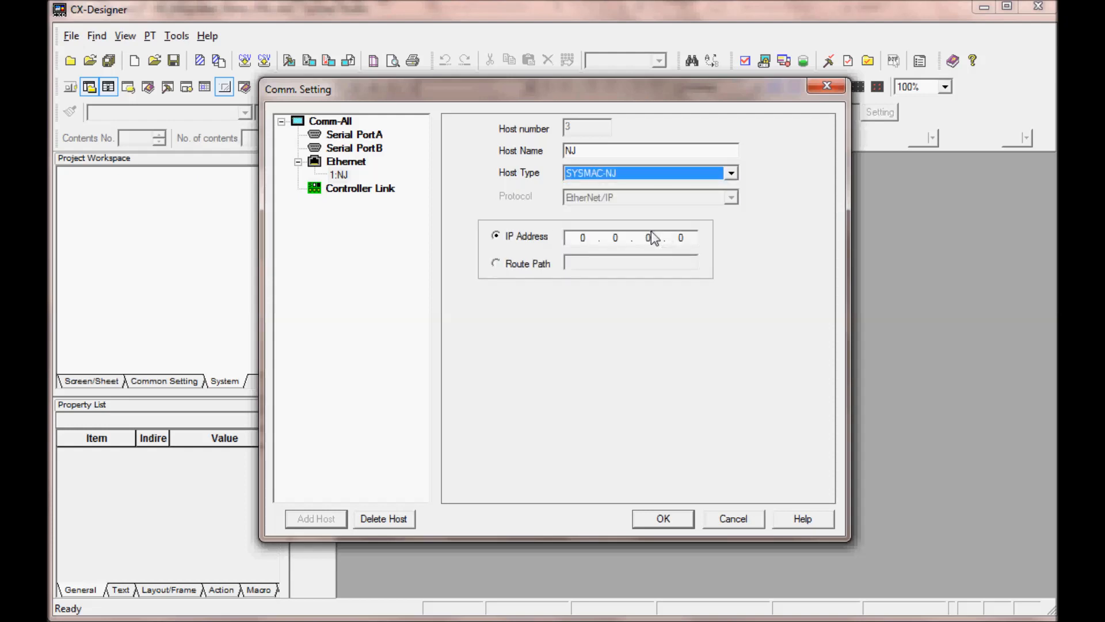
Step: Set the NJ host's IP address to 192.168.250.1
{"action": "left_click", "coordinate": [577, 237]}
{"action": "type", "text": "192"}
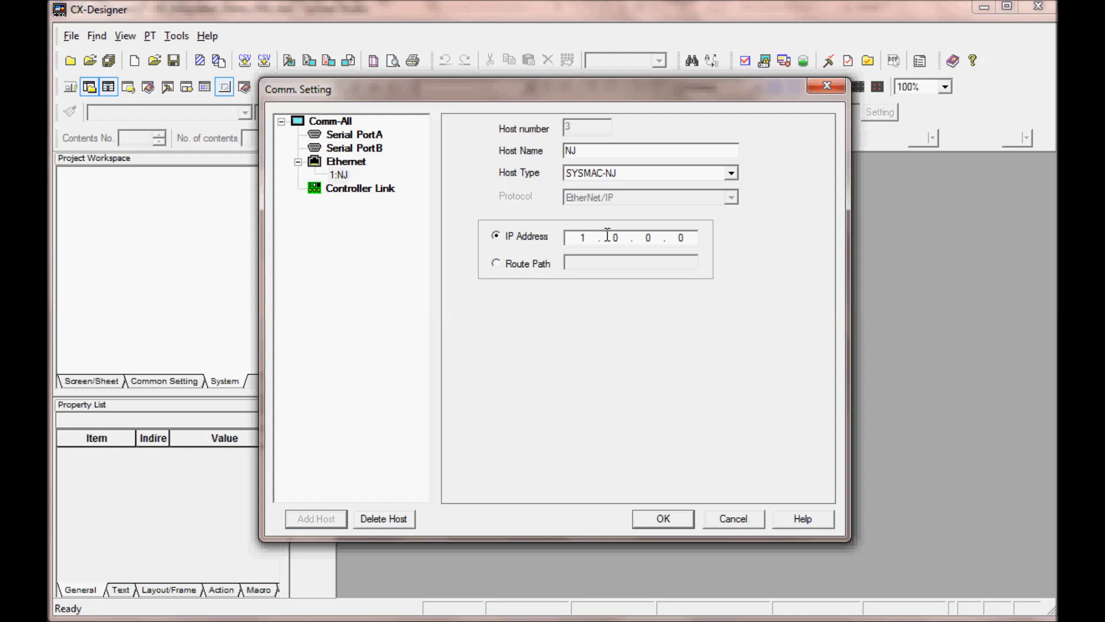
{"action": "type", "text": "1882501"}
Step: Set the Ethernet port to Enable in the communication settings
{"action": "left_click", "coordinate": [356, 163]}
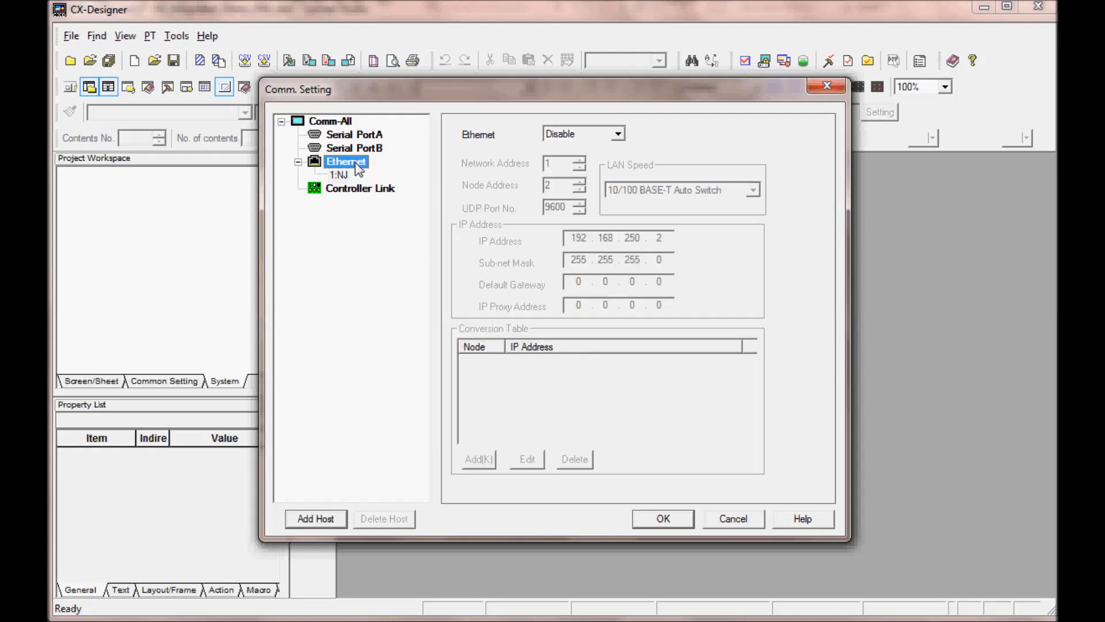
{"action": "left_click", "coordinate": [617, 134]}
{"action": "left_click", "coordinate": [602, 160]}
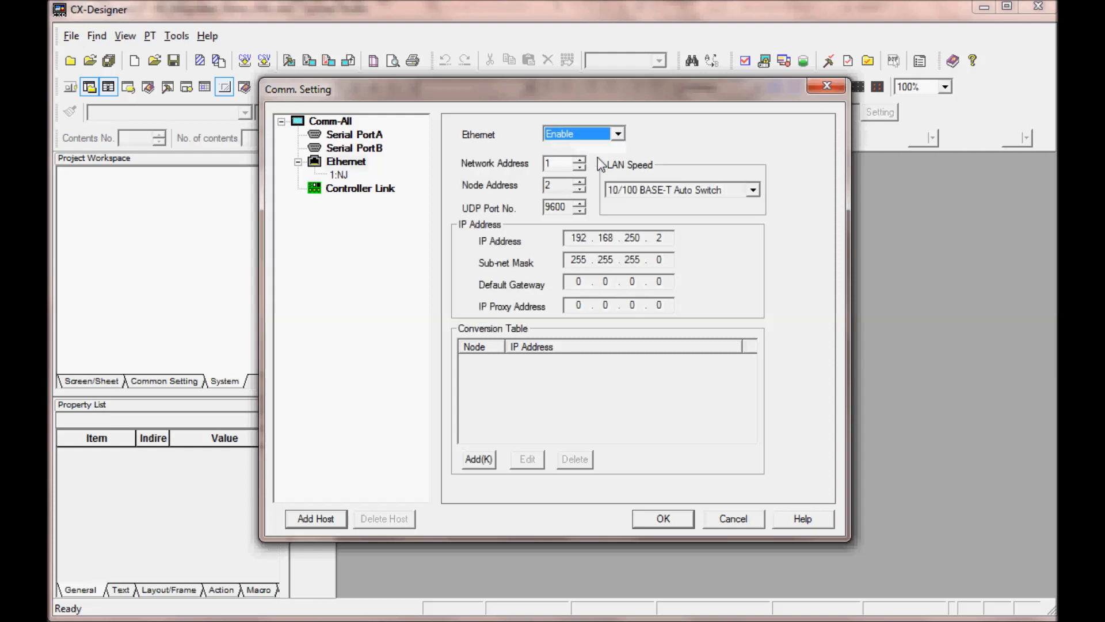
Step: Accept the communication settings and create the project with screen 0, titled Screen Page0000
{"action": "left_click", "coordinate": [663, 520]}
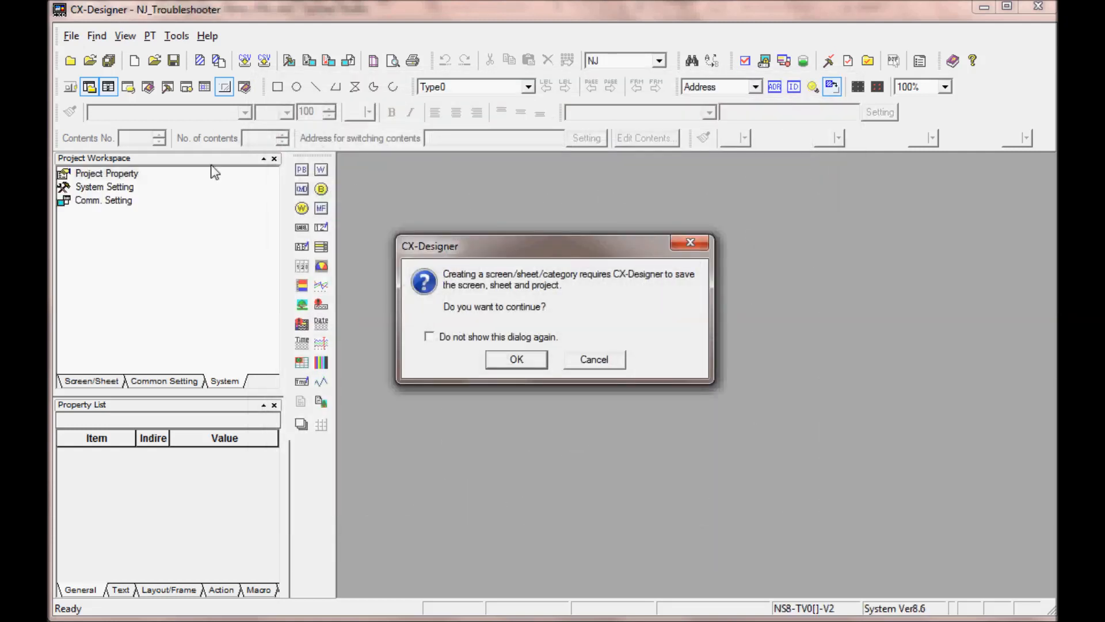
{"action": "left_click", "coordinate": [516, 364]}
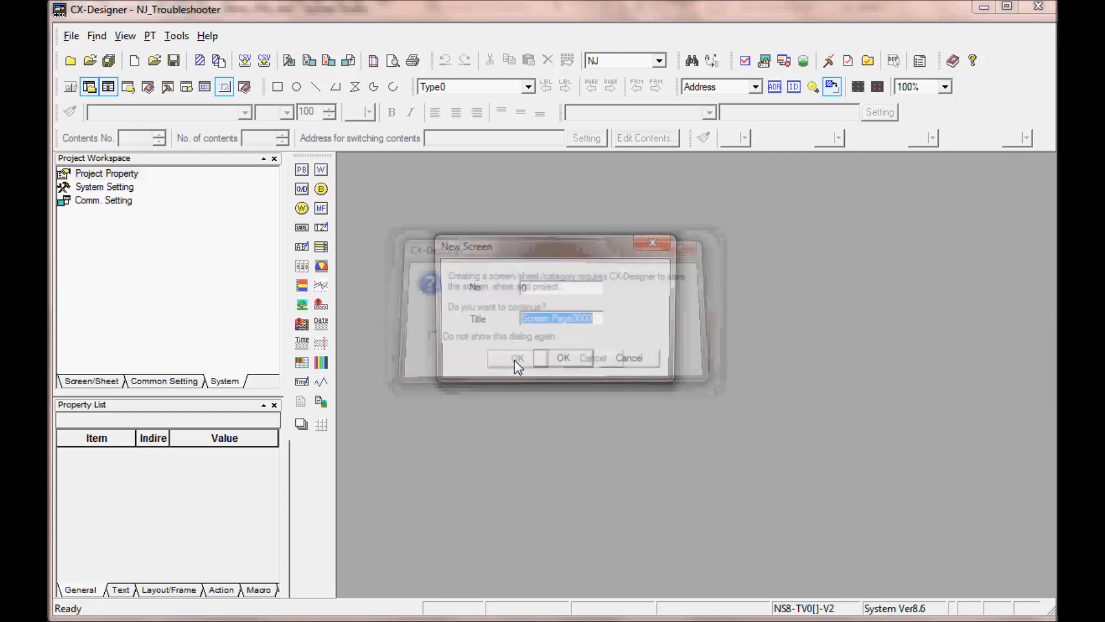
{"action": "left_click", "coordinate": [550, 367]}
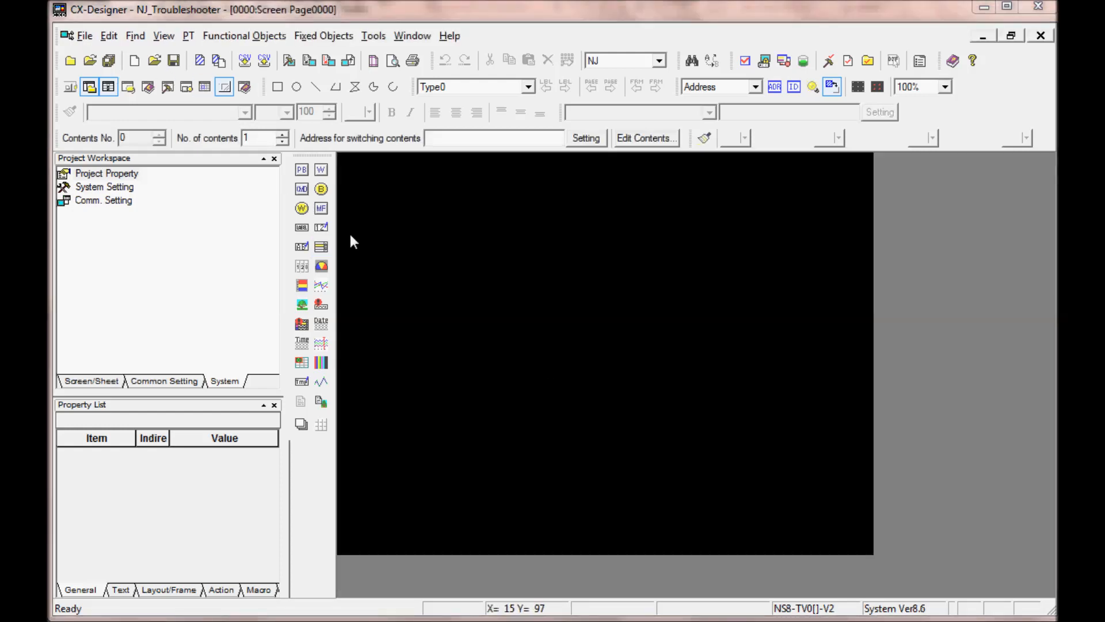
Step: Draw a Multifunction object at about X 94, Y 59 on the screen and open its Write Bit action for editing
{"action": "left_click", "coordinate": [321, 210]}
{"action": "left_click_drag", "start_coordinate": [416, 202], "coordinate": [675, 300]}
{"action": "double_click", "coordinate": [537, 246]}
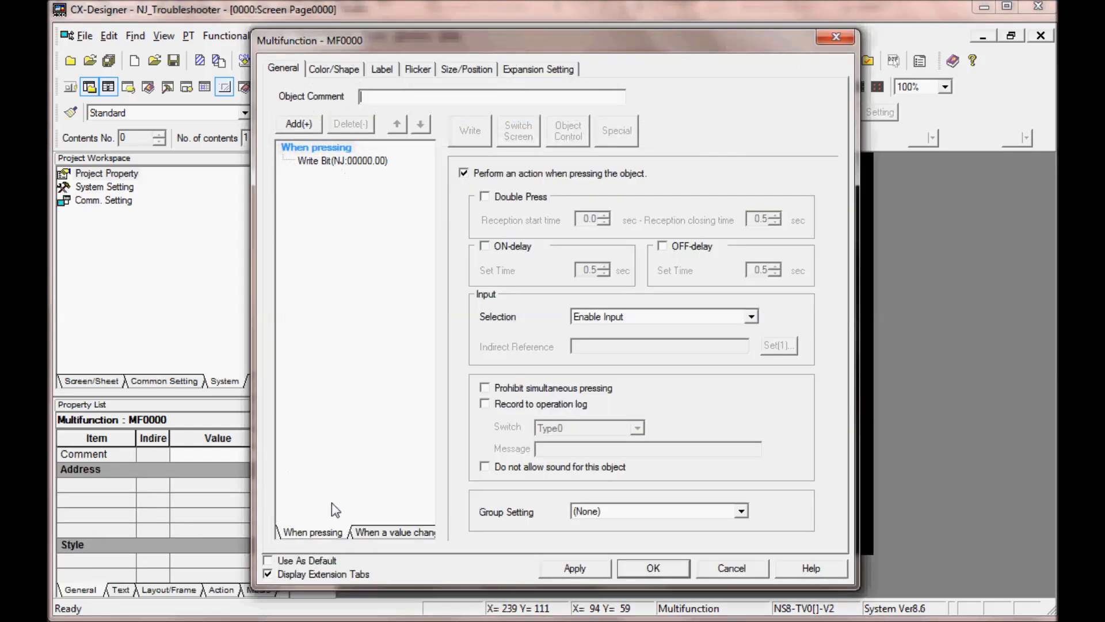
{"action": "left_click", "coordinate": [345, 159]}
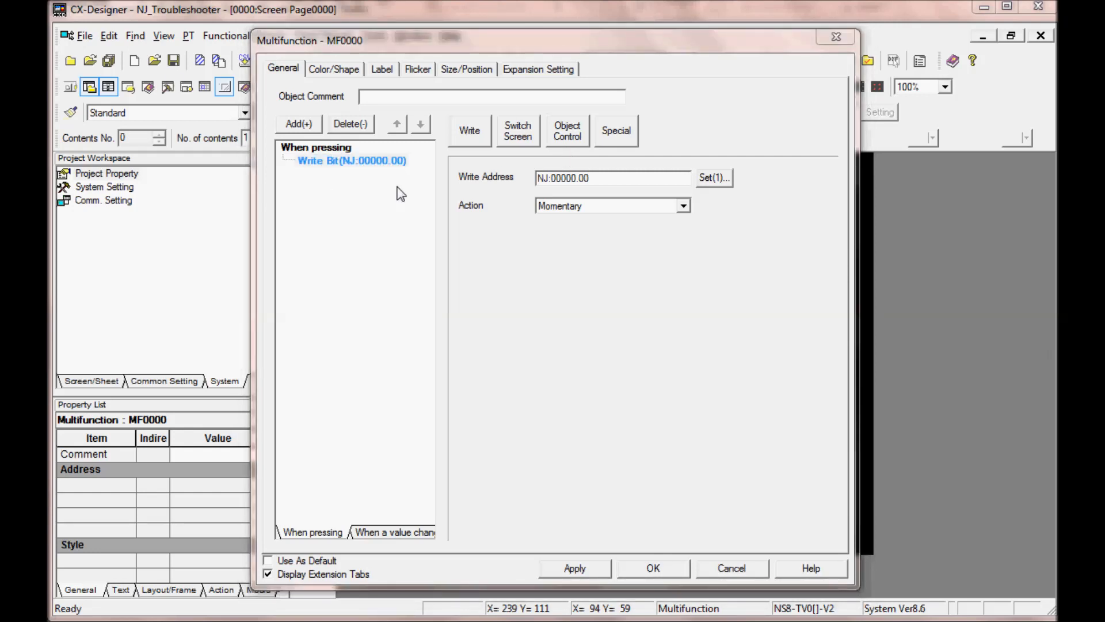
Step: Examine the Write, Switch Screen, Object Control and Special actions offered for the Multifunction object
{"action": "left_click", "coordinate": [469, 138]}
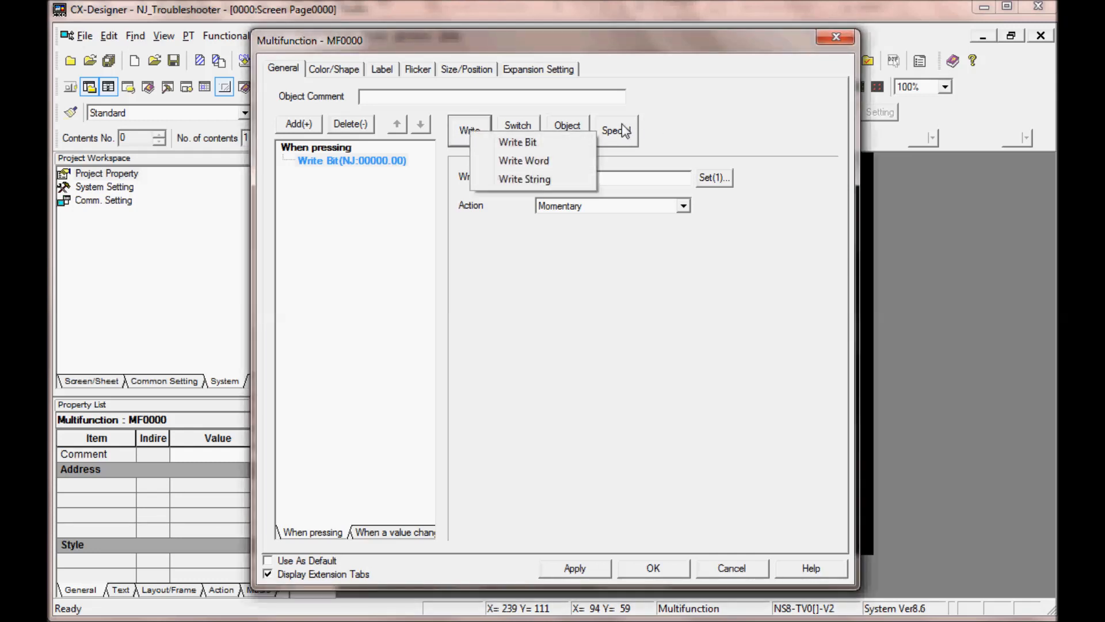
{"action": "left_click", "coordinate": [501, 122]}
{"action": "left_click", "coordinate": [509, 125]}
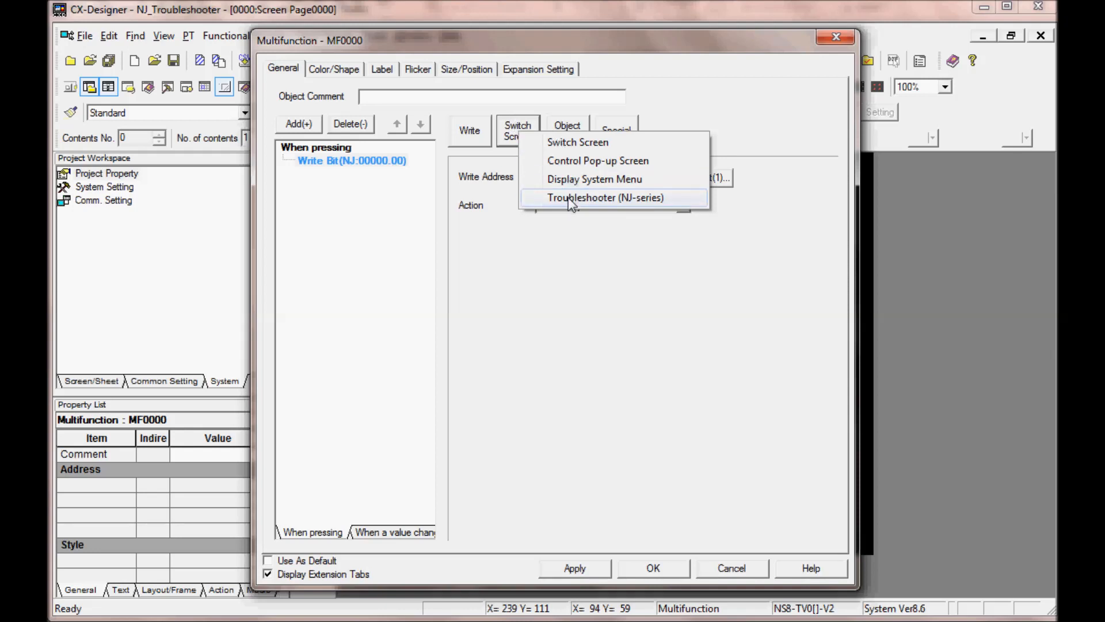
{"action": "left_click", "coordinate": [565, 126]}
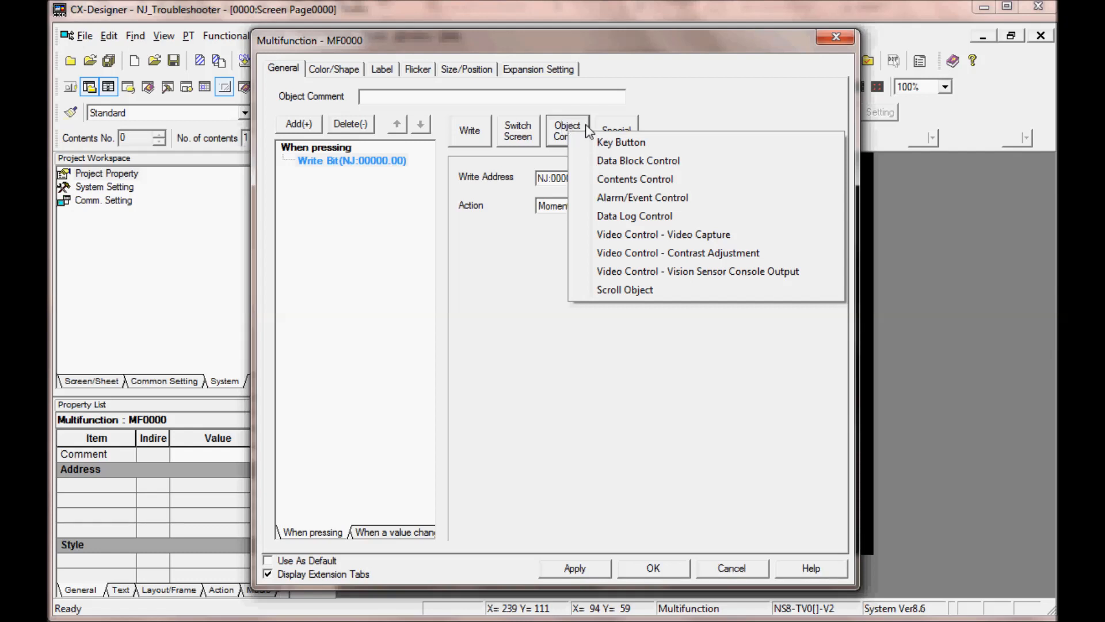
{"action": "left_click", "coordinate": [609, 129]}
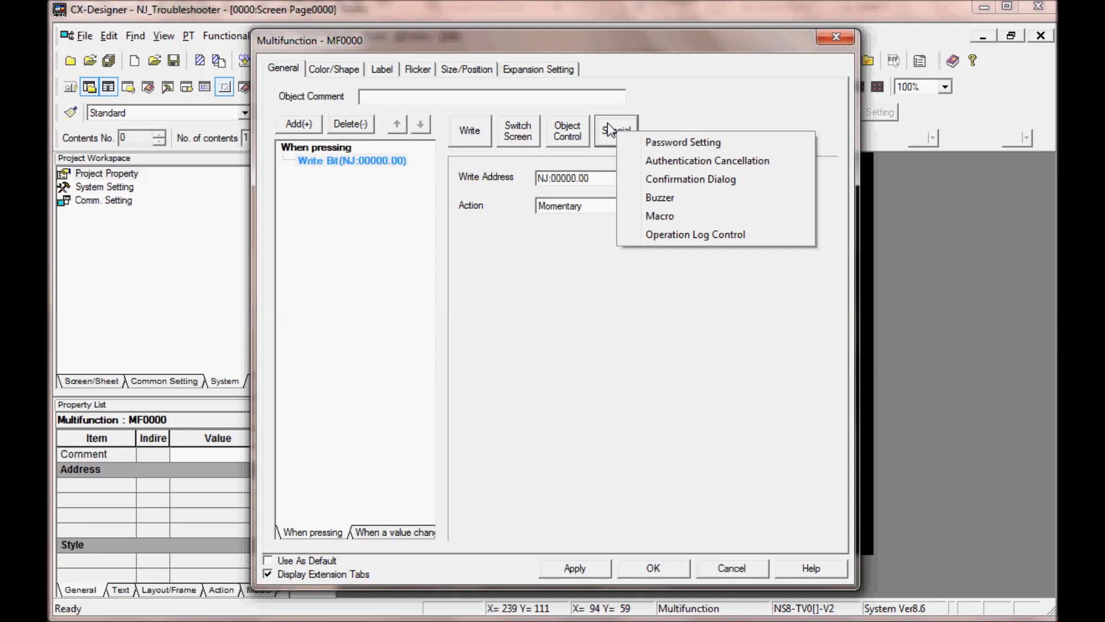
Step: Change the object's action to Troubleshooter (NJ-series) with Controller trouble (Function module) as the initial screen display
{"action": "left_click", "coordinate": [513, 130]}
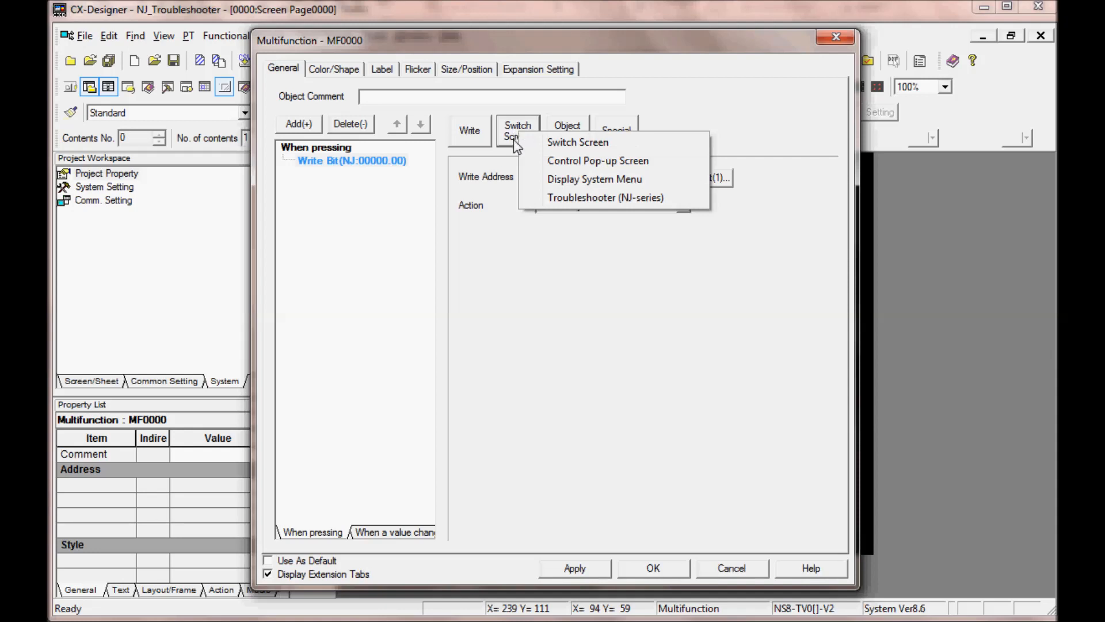
{"action": "left_click", "coordinate": [558, 198]}
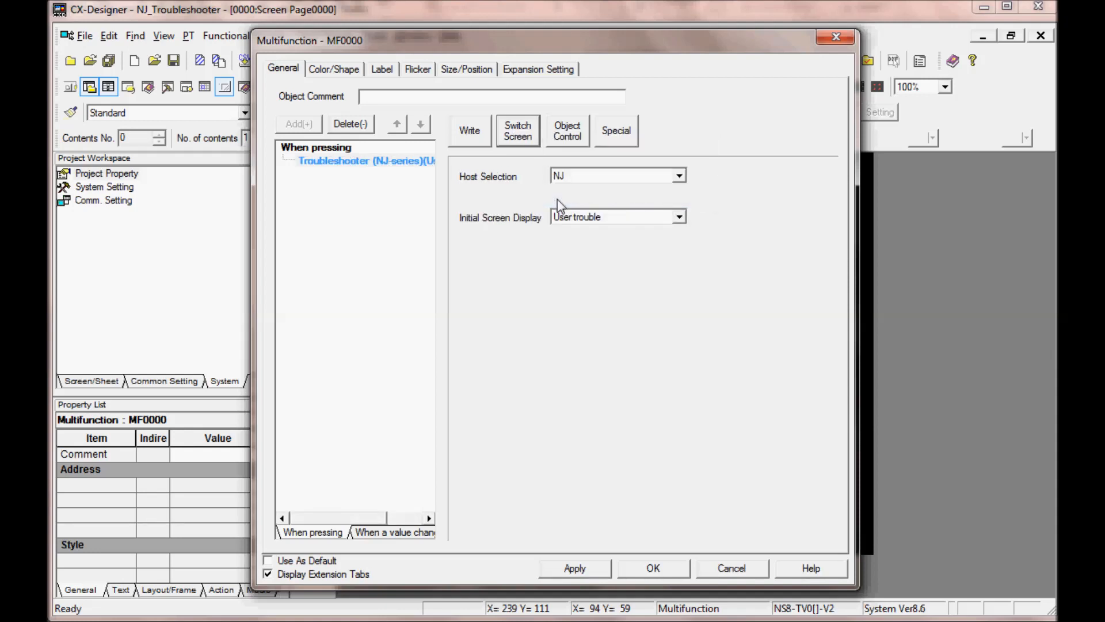
{"action": "left_click", "coordinate": [680, 217]}
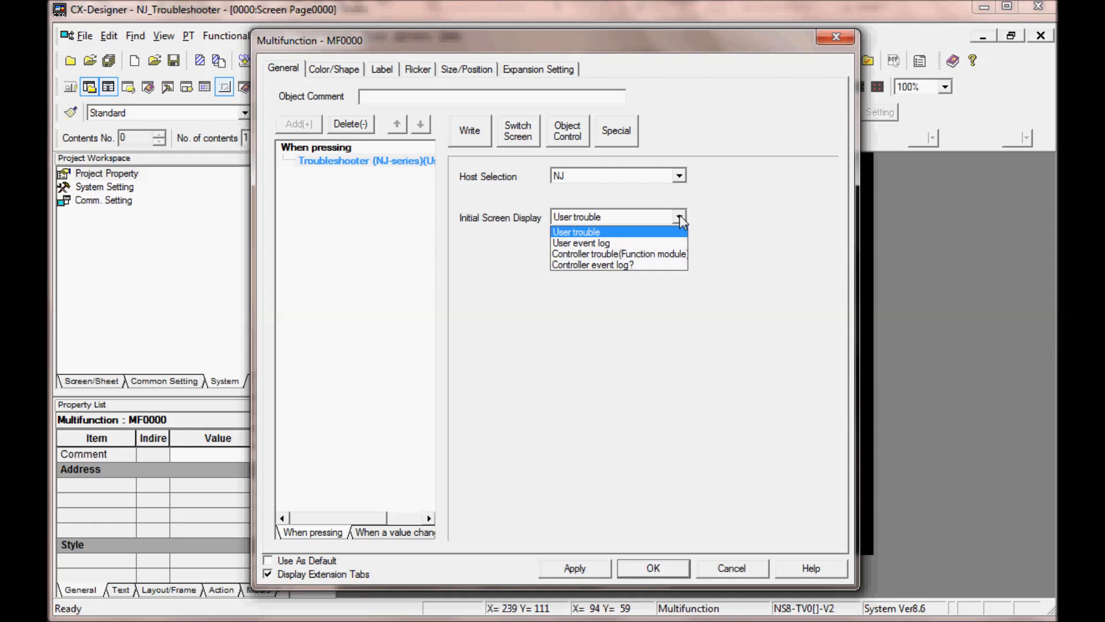
{"action": "left_click", "coordinate": [667, 255]}
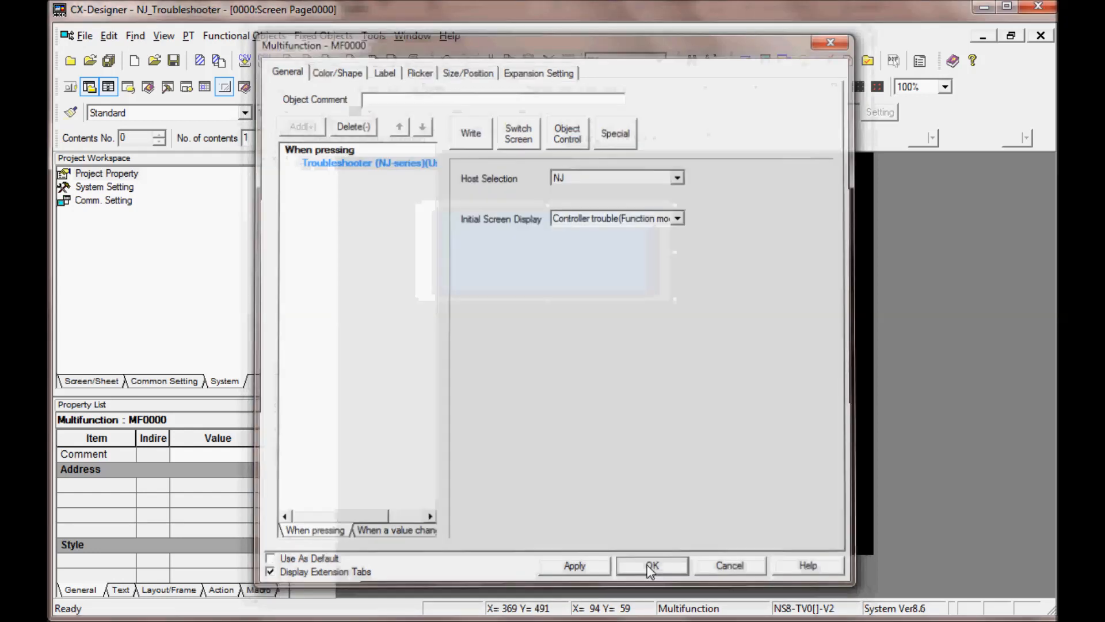
{"action": "left_click", "coordinate": [651, 569]}
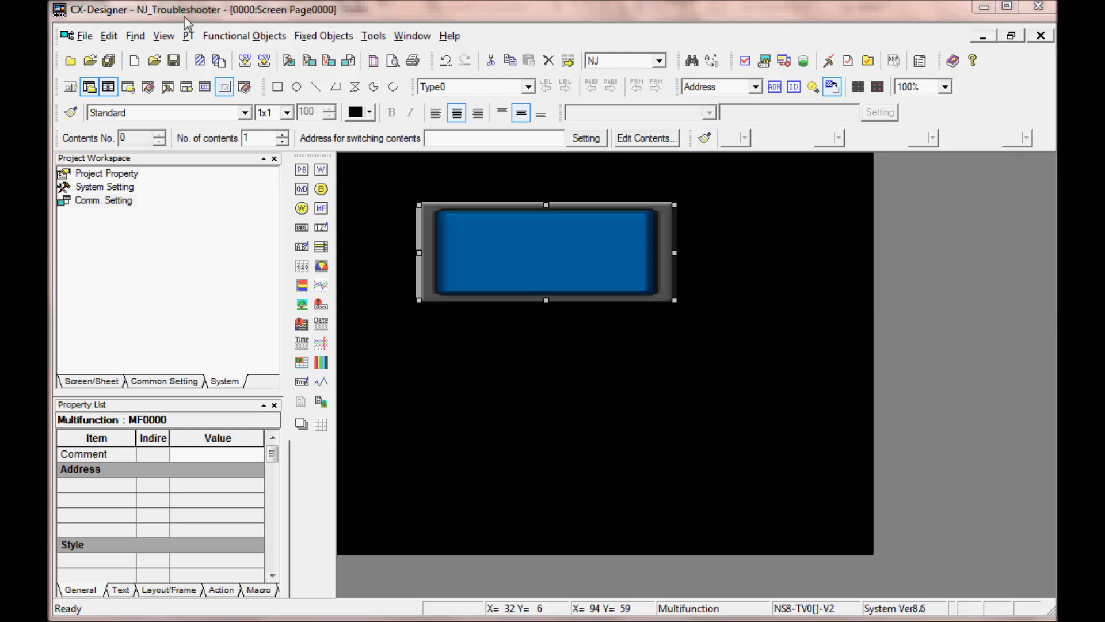
Step: Start a regular transfer of the project to the PT, up to the transfer confirmation
{"action": "left_click", "coordinate": [268, 37]}
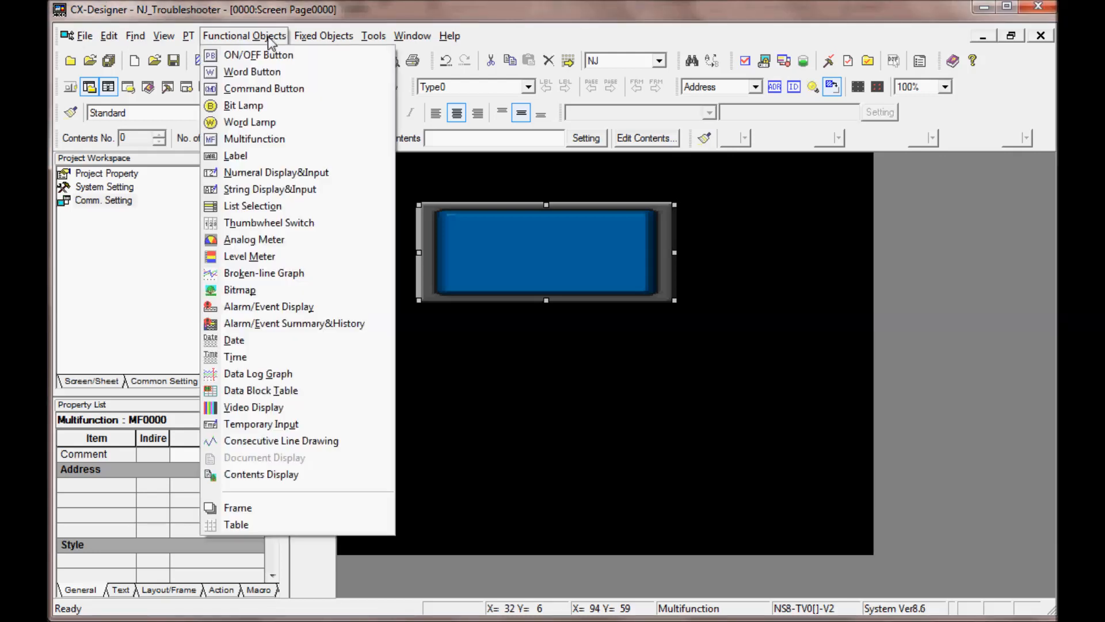
{"action": "mouse_move", "coordinate": [188, 36]}
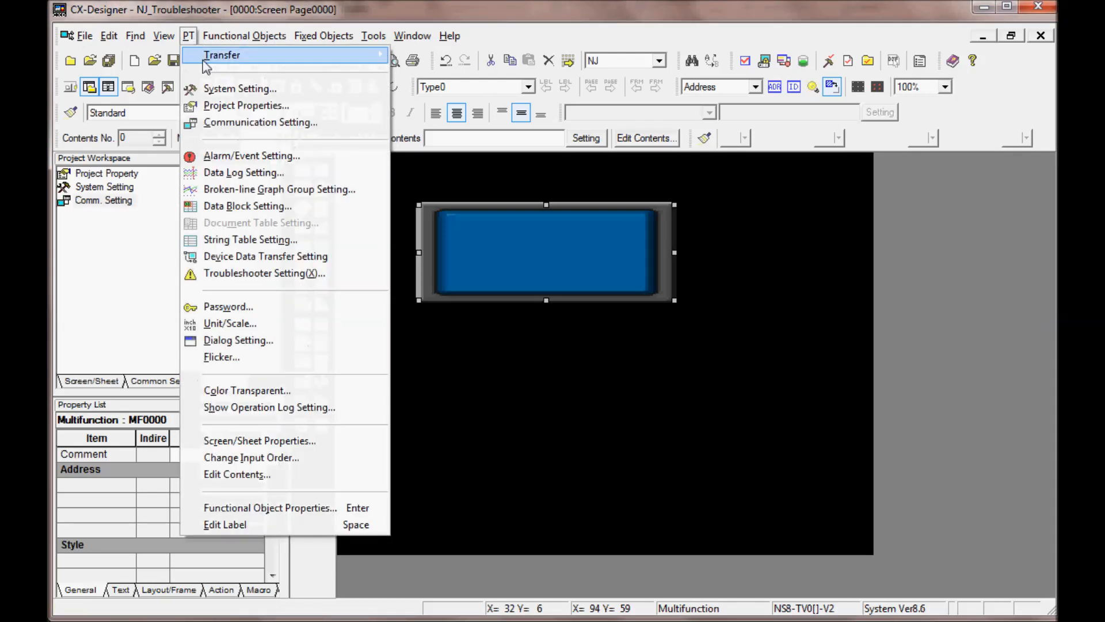
{"action": "mouse_move", "coordinate": [203, 62]}
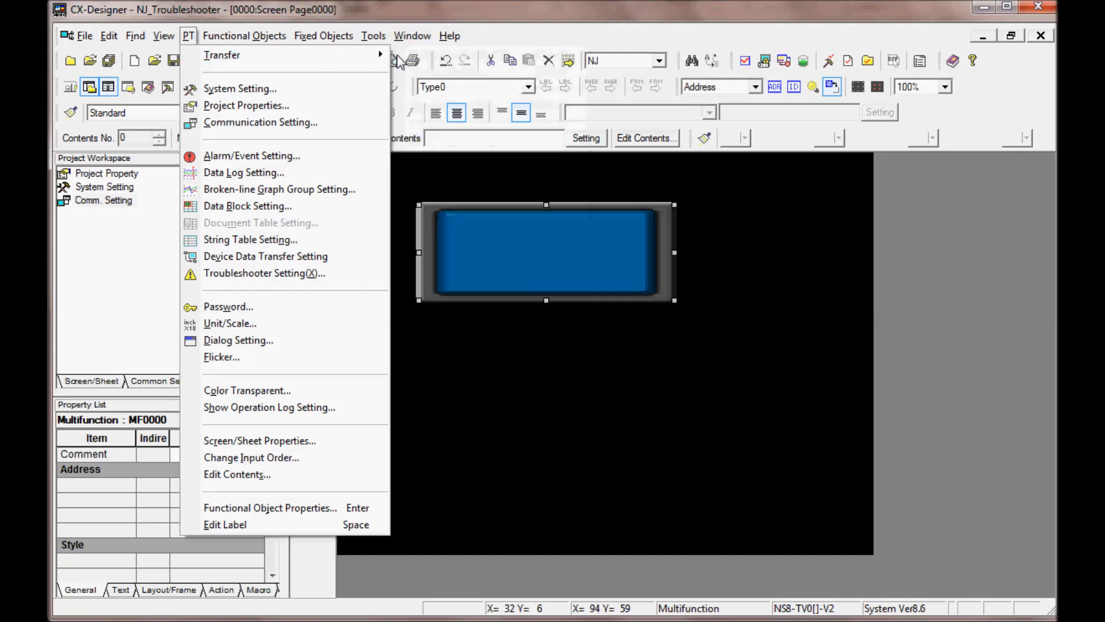
{"action": "mouse_move", "coordinate": [374, 57]}
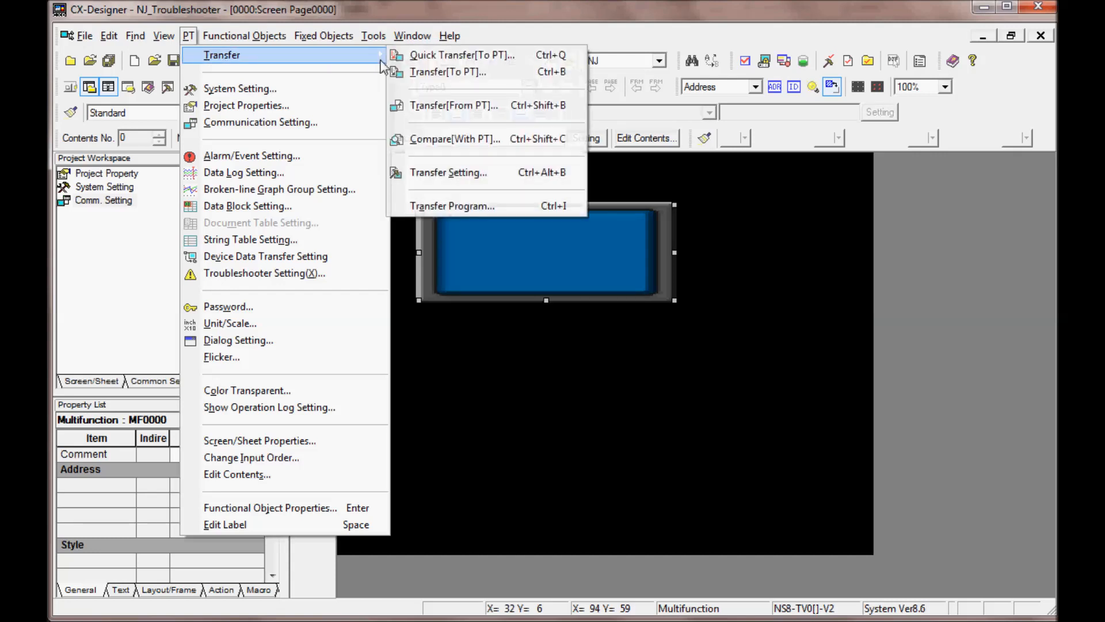
{"action": "left_click", "coordinate": [416, 73]}
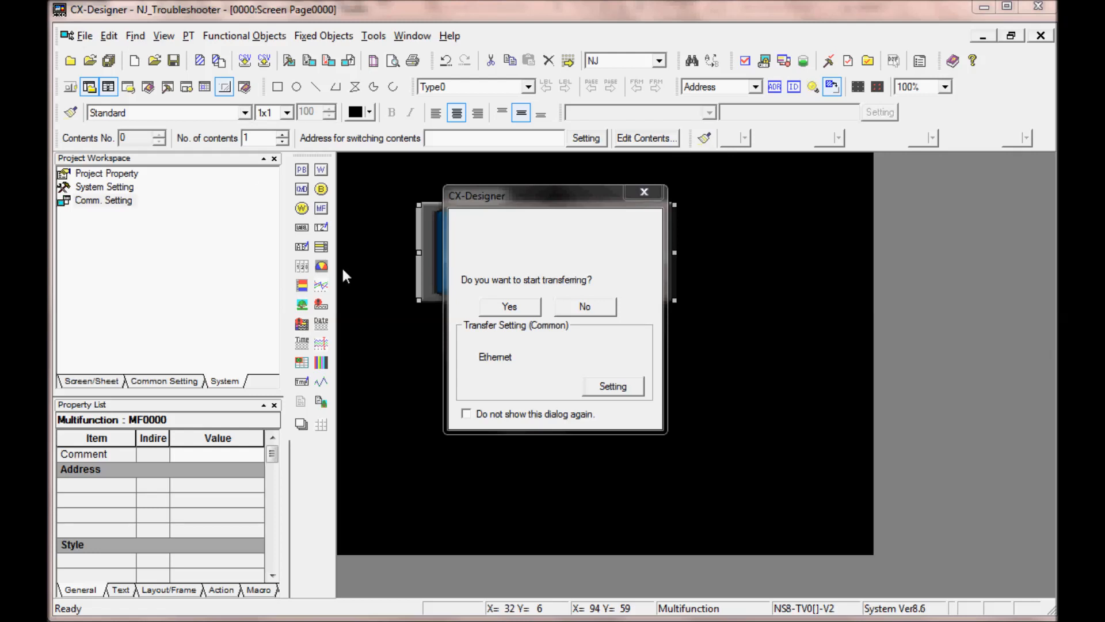
Step: Check the Ethernet transfer's network addresses and driver settings, including the workstation node, IP address and port
{"action": "left_click", "coordinate": [608, 386]}
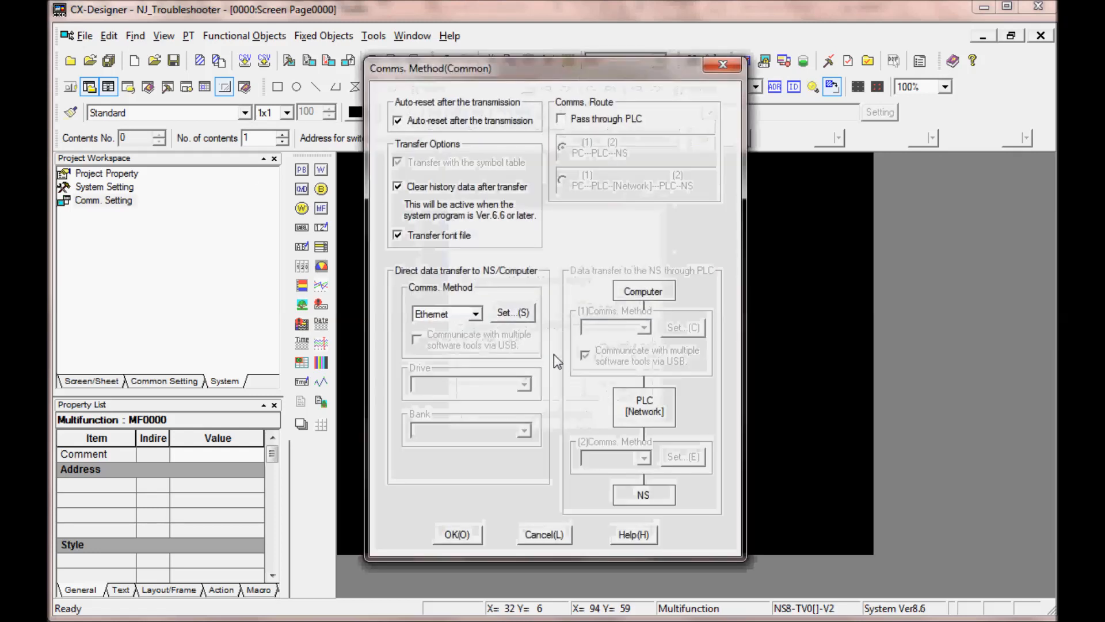
{"action": "left_click", "coordinate": [524, 320]}
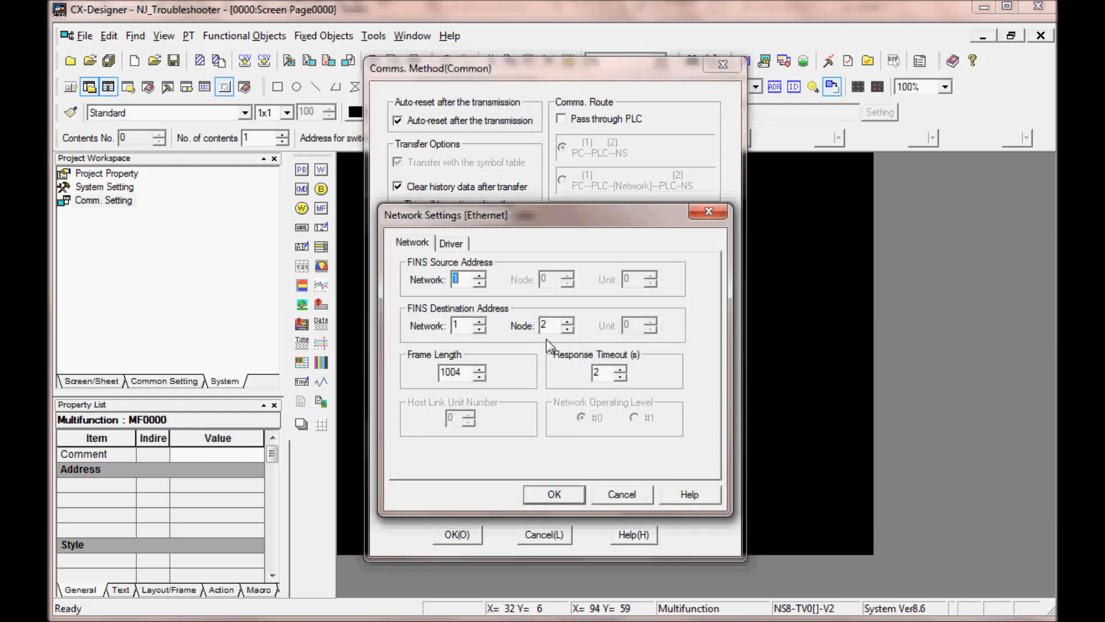
{"action": "left_click", "coordinate": [464, 245]}
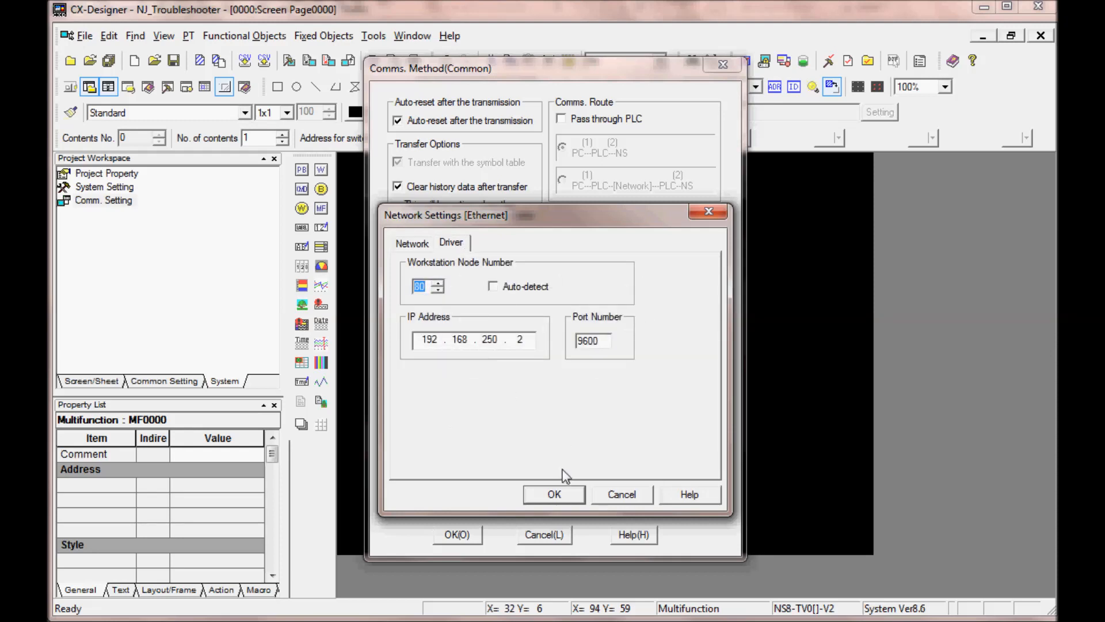
{"action": "left_click", "coordinate": [556, 489]}
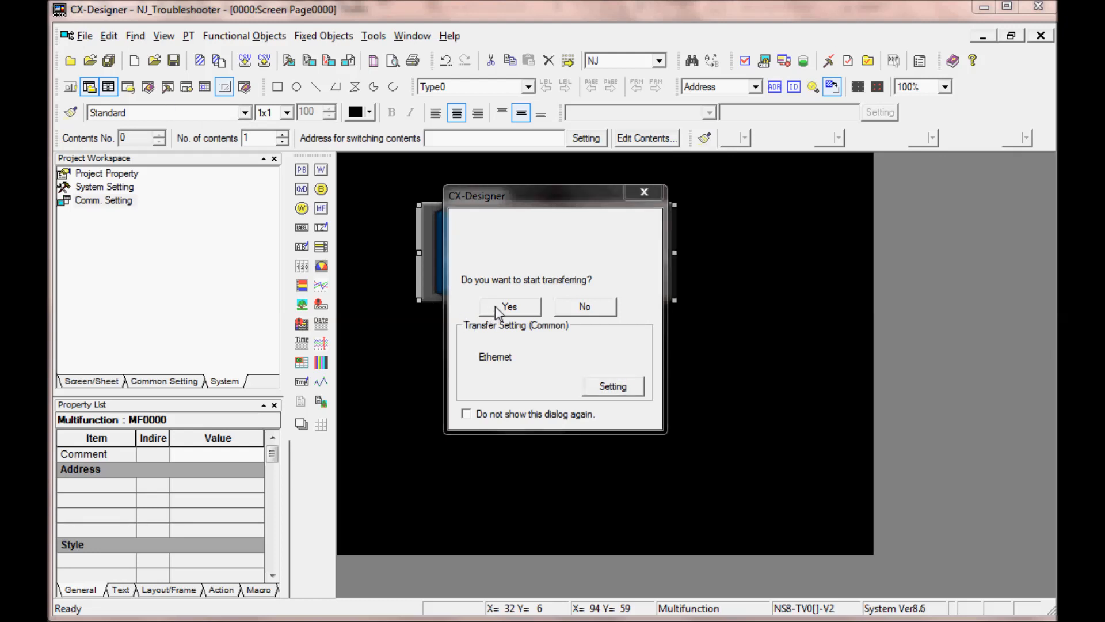
Step: Confirm the project transfer to the PT over Ethernet and dismiss the transfer dialog once it completes
{"action": "left_click", "coordinate": [525, 309]}
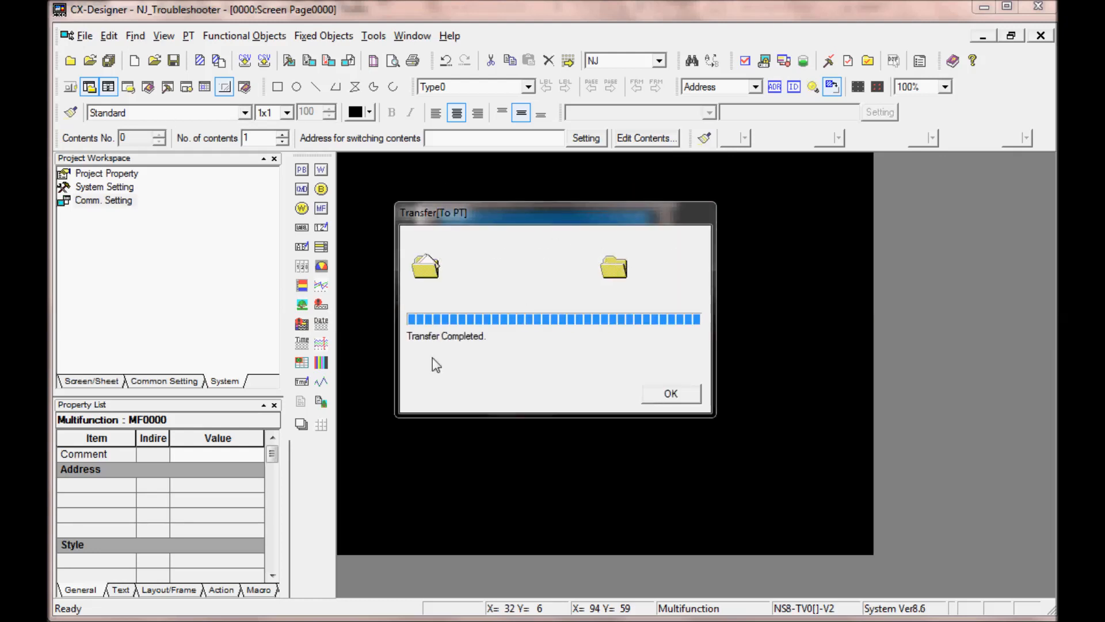
{"action": "left_click", "coordinate": [671, 398]}
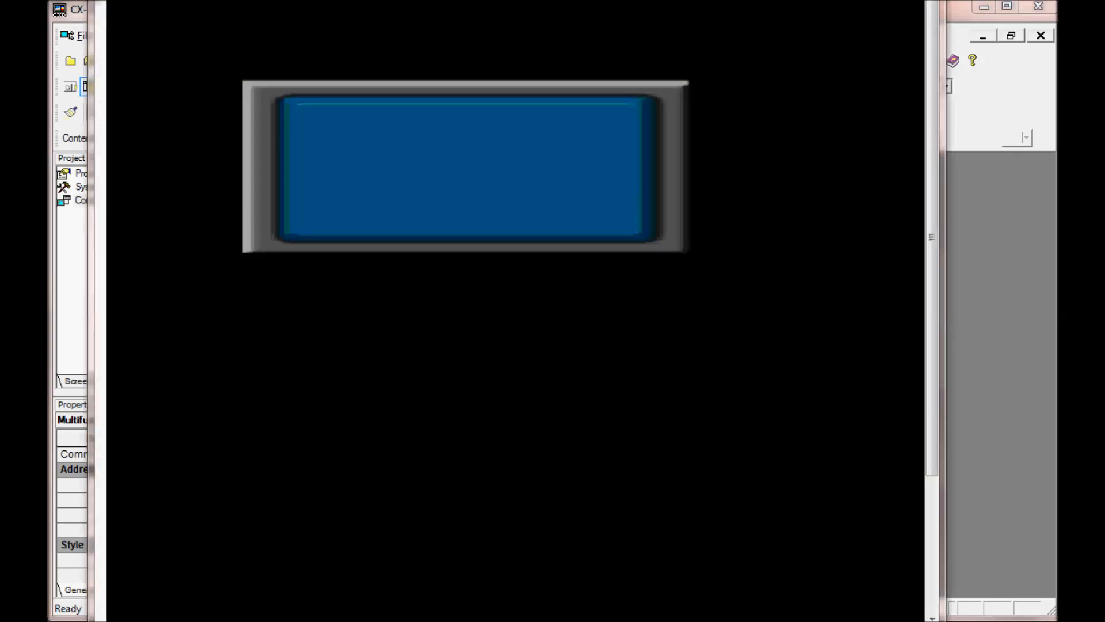
Step: Launch the NJ Troubleshooter from the terminal's button and examine the details of the EtherCAT master's Process Data Communications Error
{"action": "left_click", "coordinate": [345, 149]}
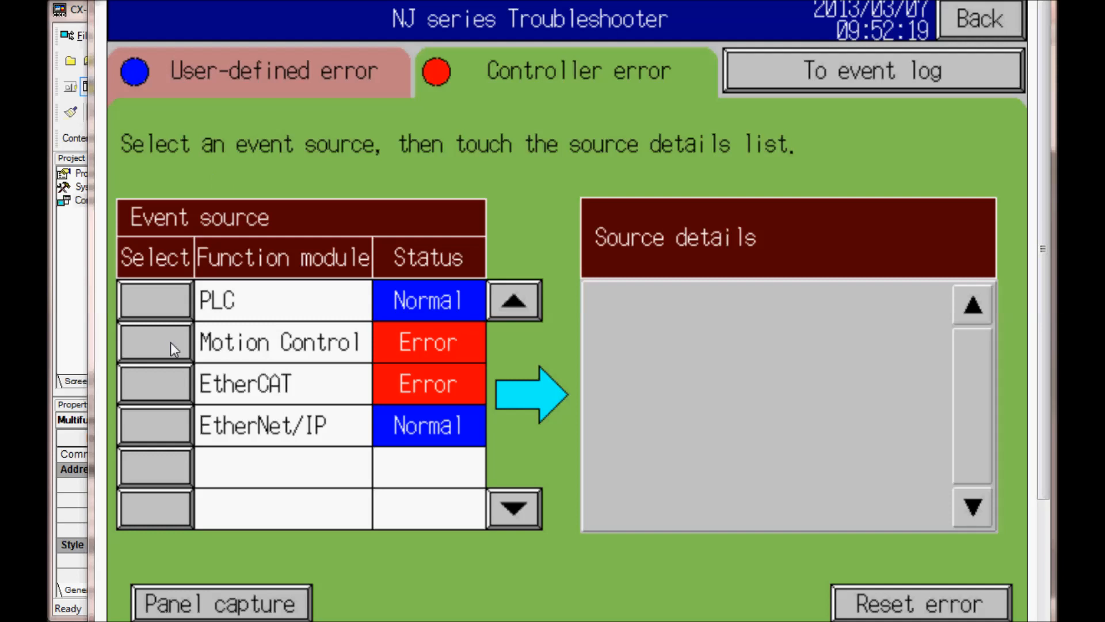
{"action": "left_click", "coordinate": [163, 381]}
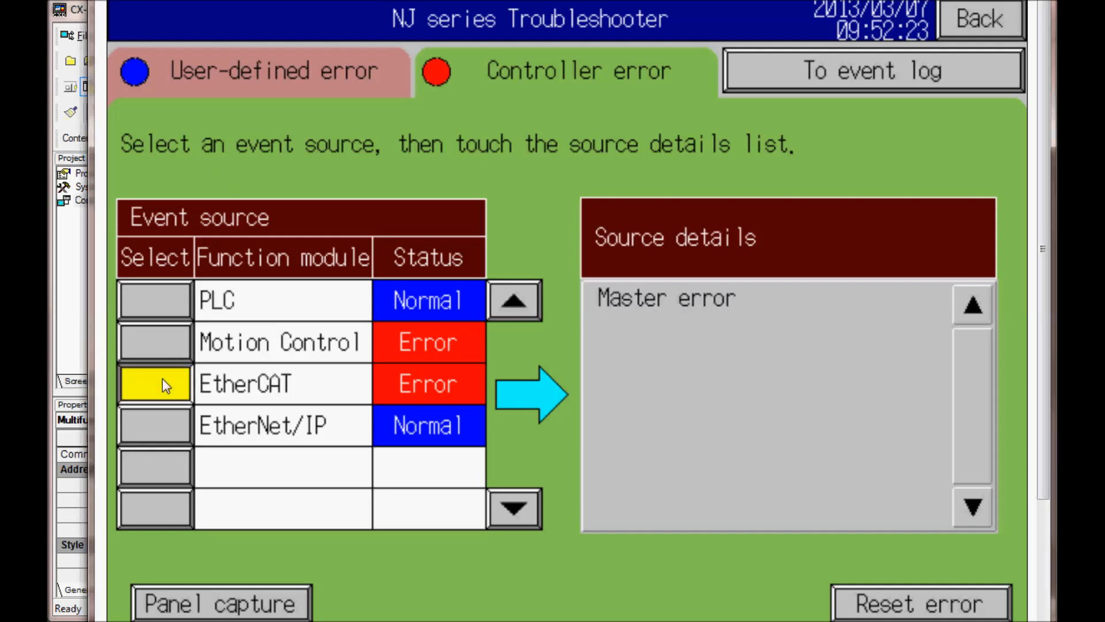
{"action": "left_click", "coordinate": [633, 298]}
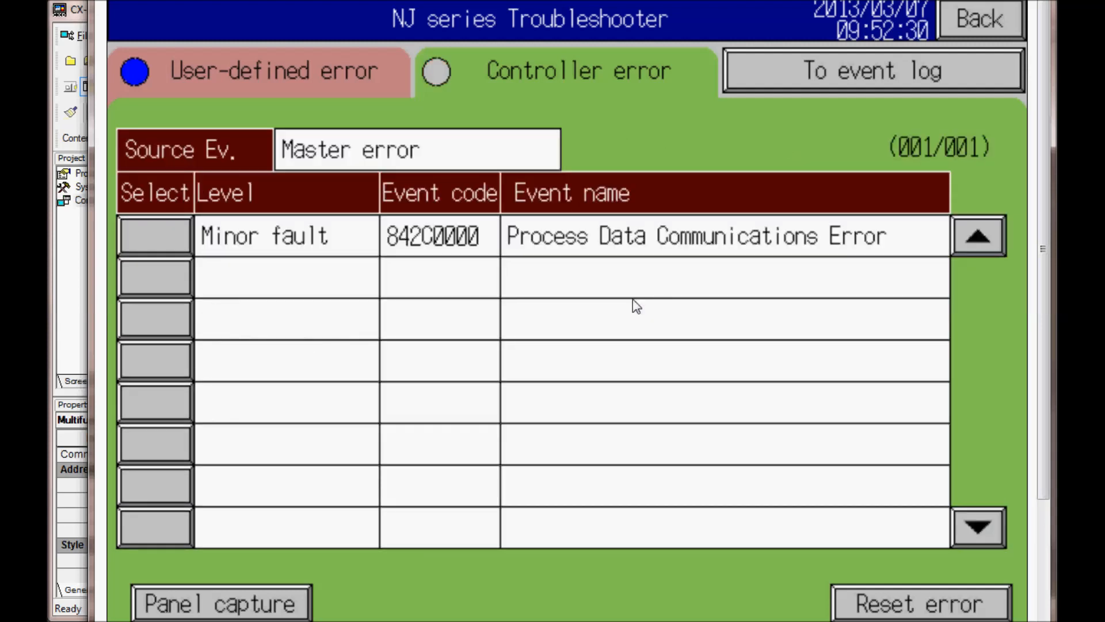
{"action": "left_click", "coordinate": [161, 236]}
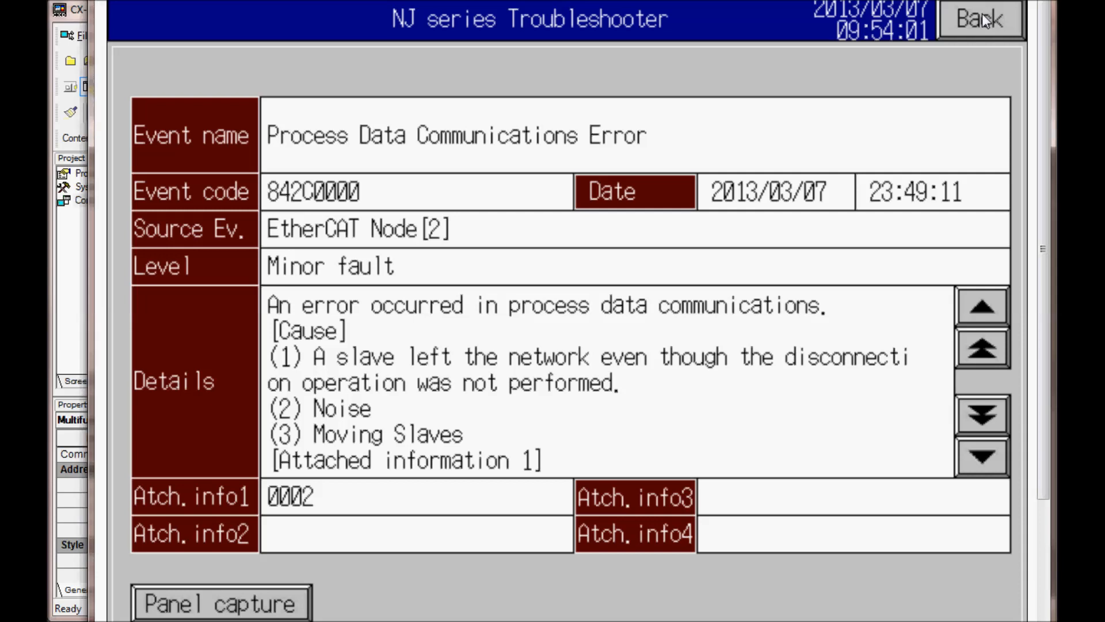
Step: Leave the event details, reset the EtherCAT master error, and return to the list of event sources
{"action": "left_click", "coordinate": [982, 16]}
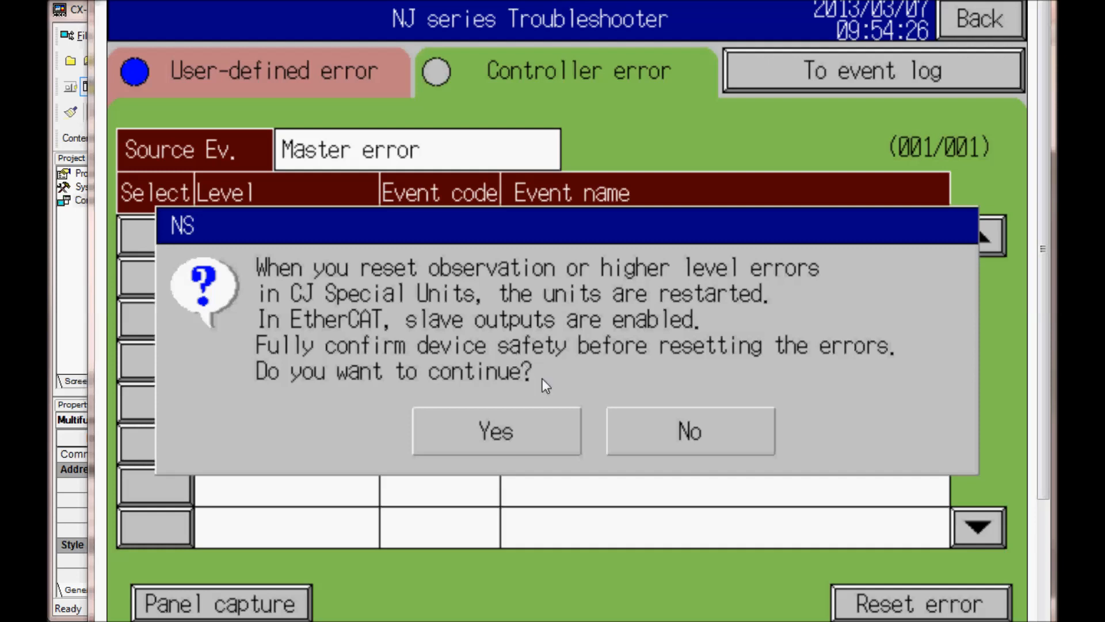
{"action": "left_click", "coordinate": [496, 432]}
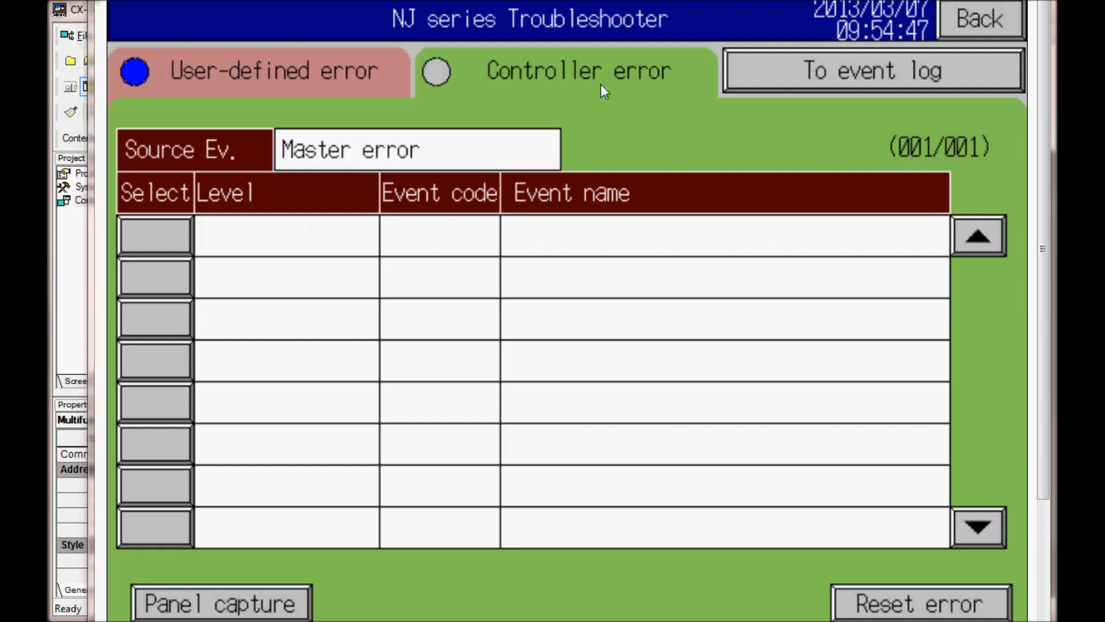
{"action": "left_click", "coordinate": [976, 16]}
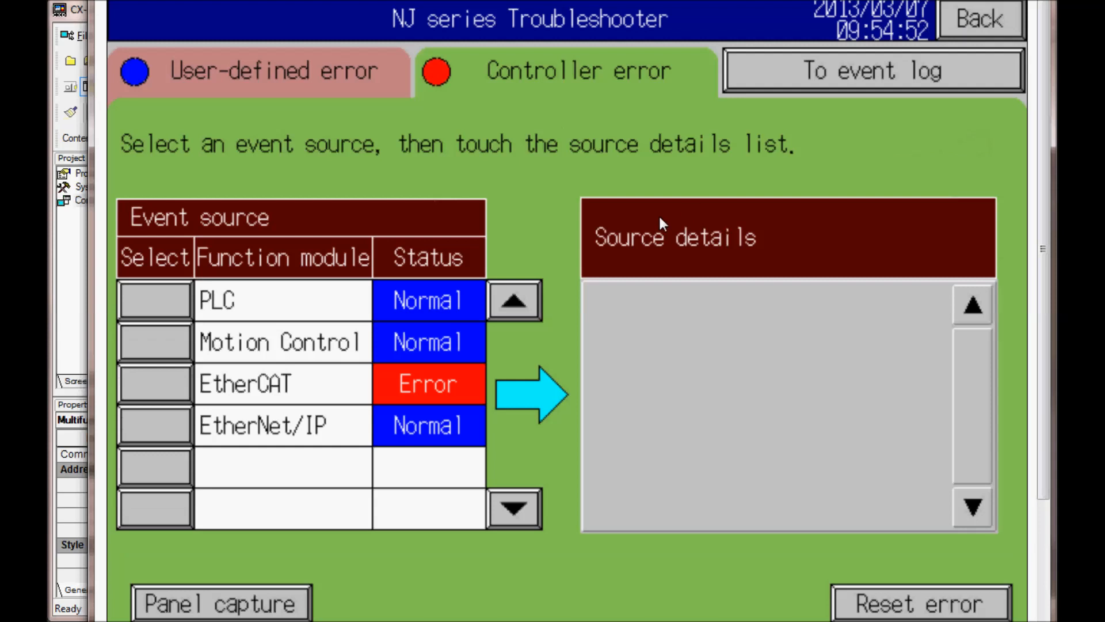
Step: Check the EtherCAT source details and reset the remaining controller error, accepting the device safety confirmation
{"action": "left_click", "coordinate": [158, 381]}
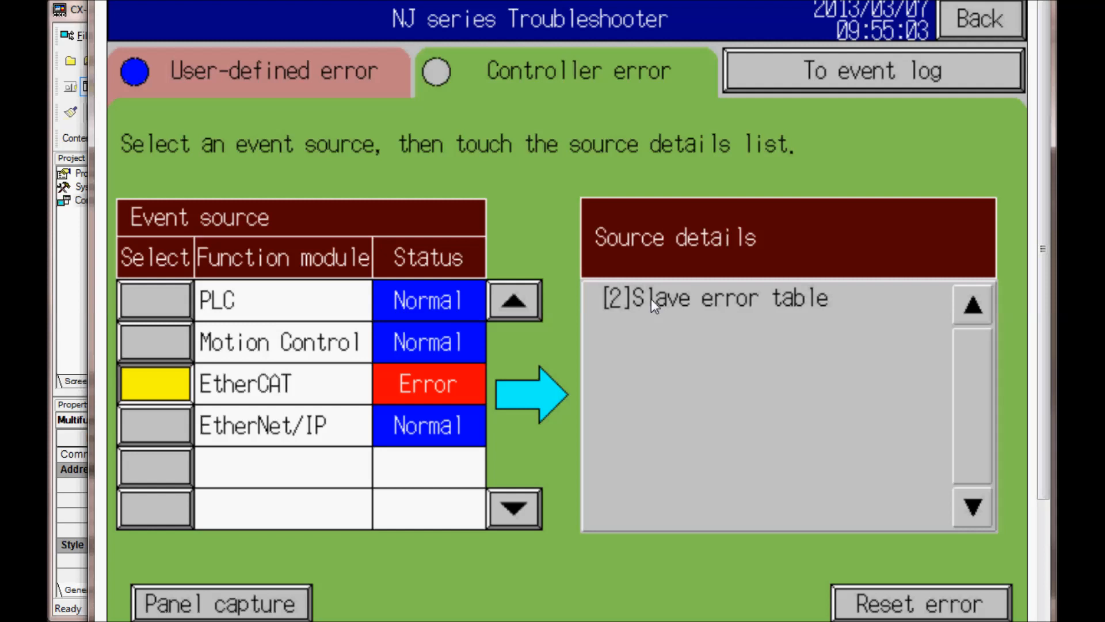
{"action": "left_click", "coordinate": [875, 607]}
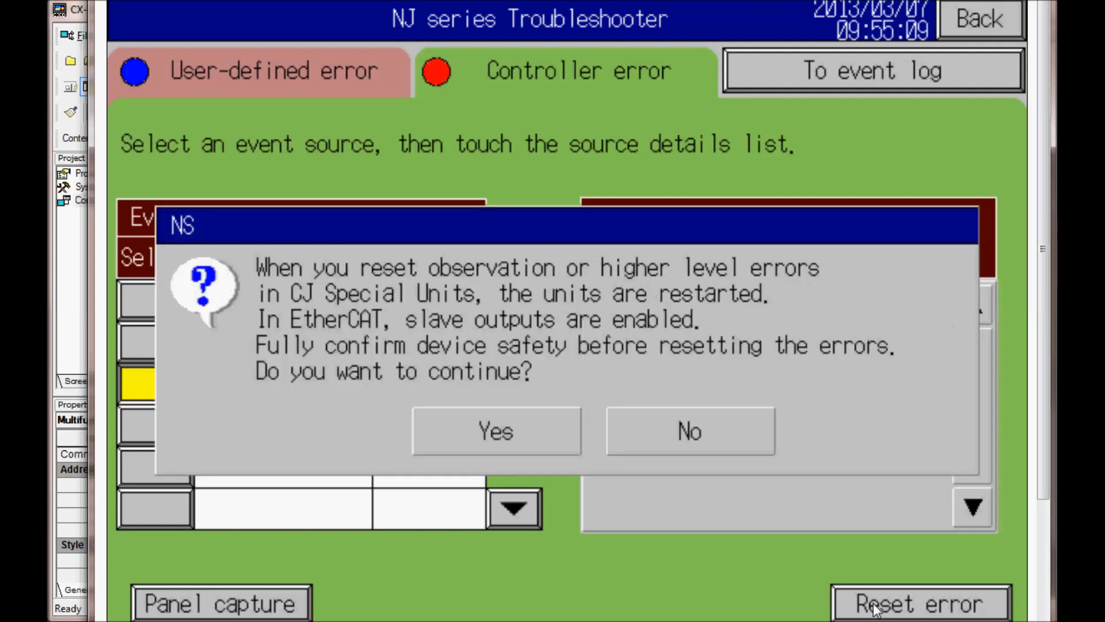
{"action": "left_click", "coordinate": [500, 430]}
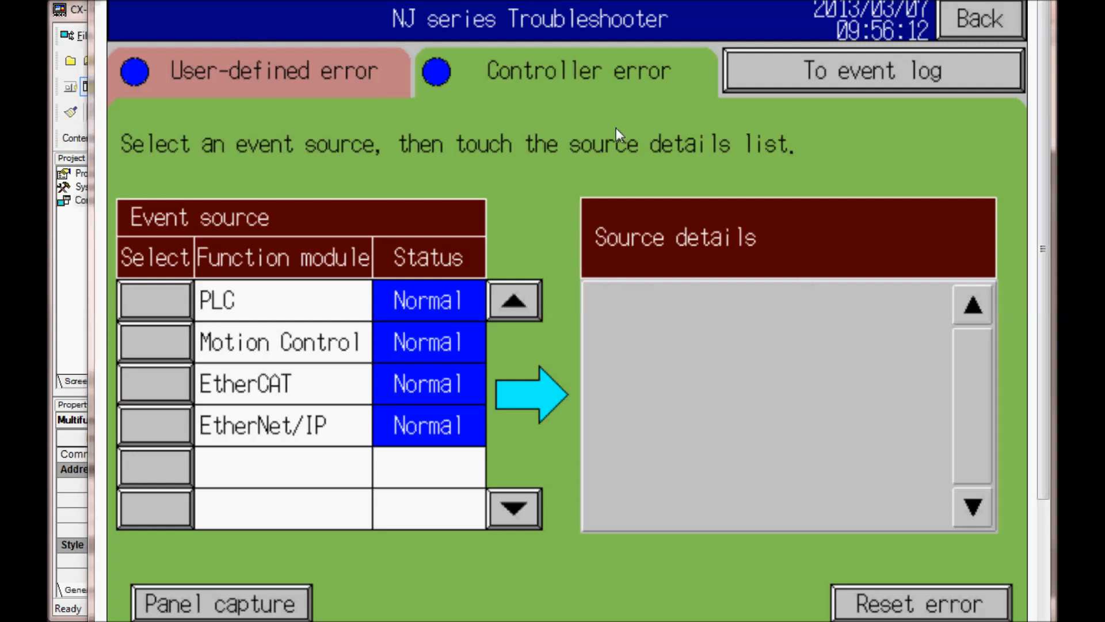
Step: Bring up the controller event log in the Troubleshooter
{"action": "left_click", "coordinate": [816, 67]}
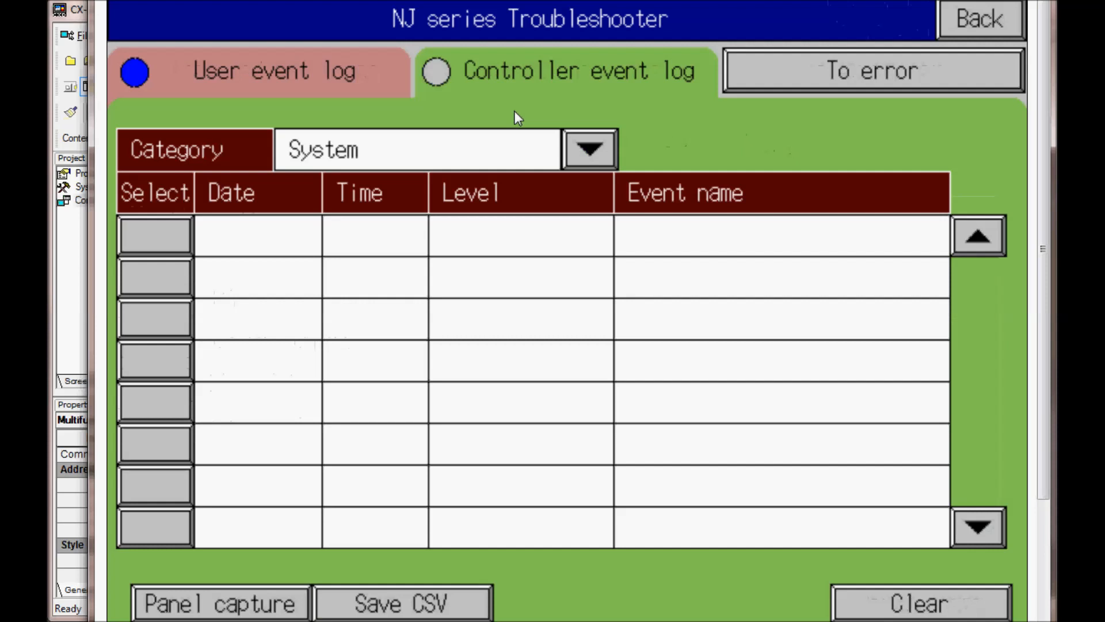